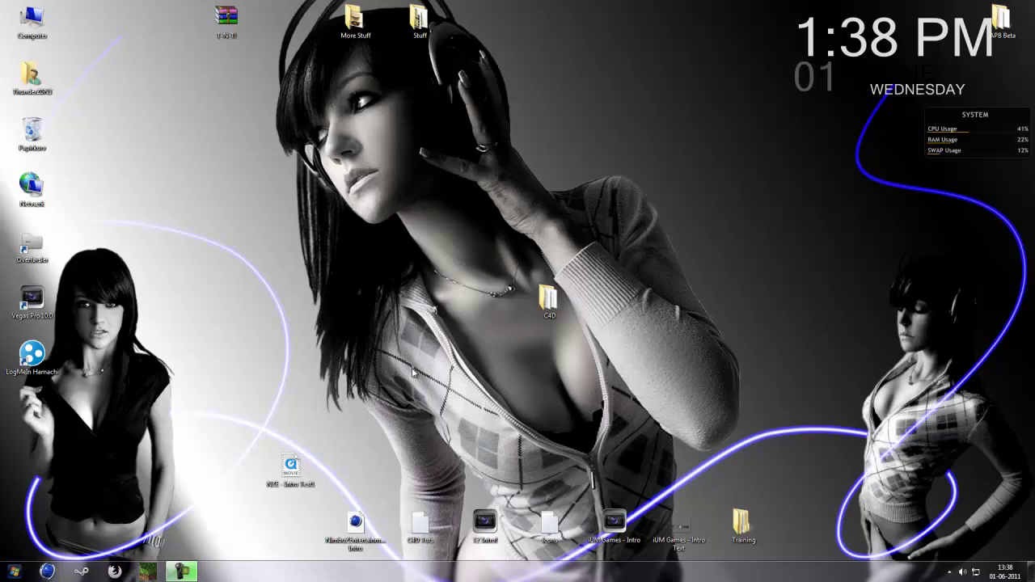
- Create a new desktop folder named 'Server Test' via Ny > Mappe and open it
right_click(300, 296)
mouse_move(330, 413)
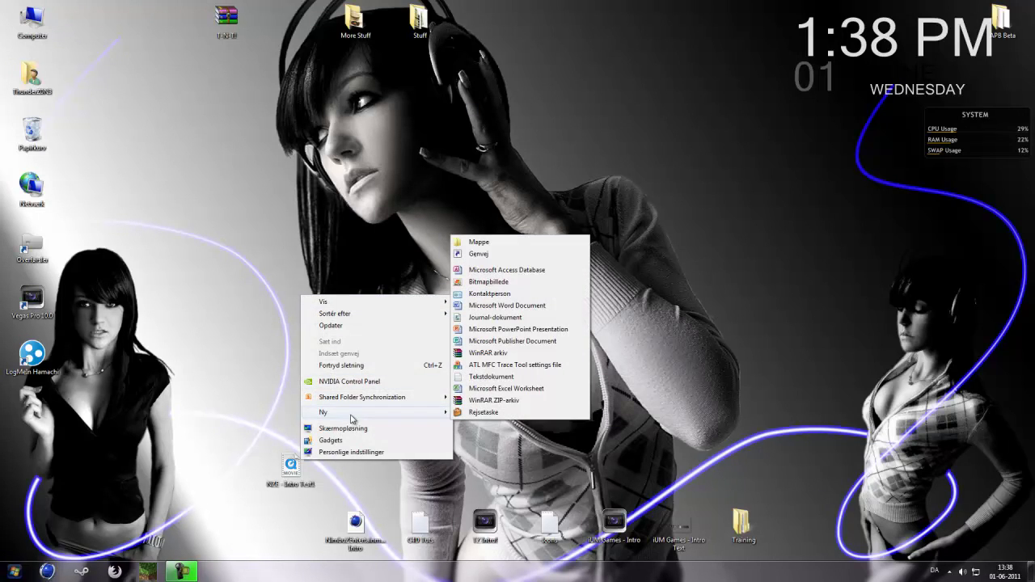
click(485, 241)
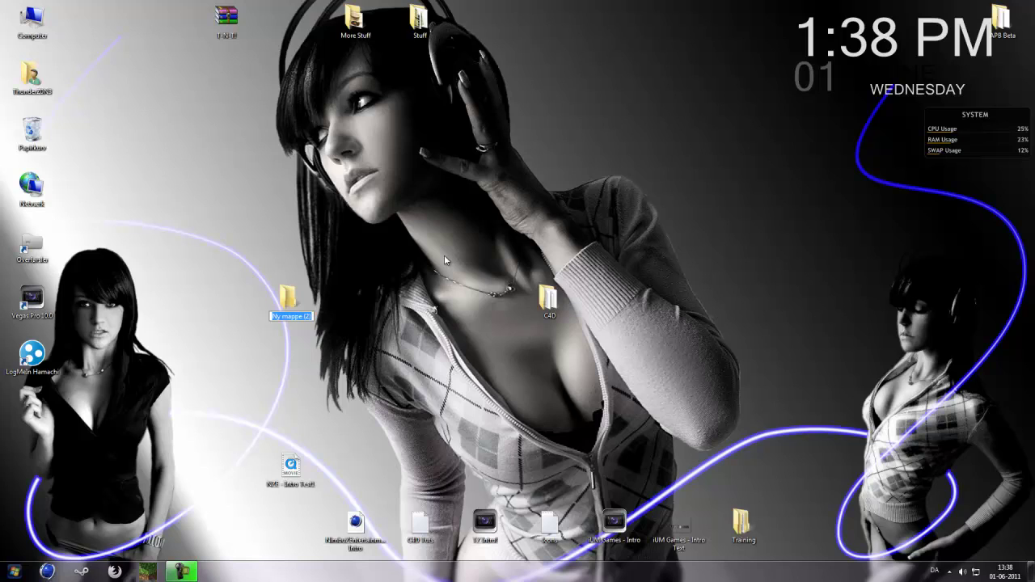
text(Server Test)
key(Return)
click(387, 285)
double_click(288, 300)
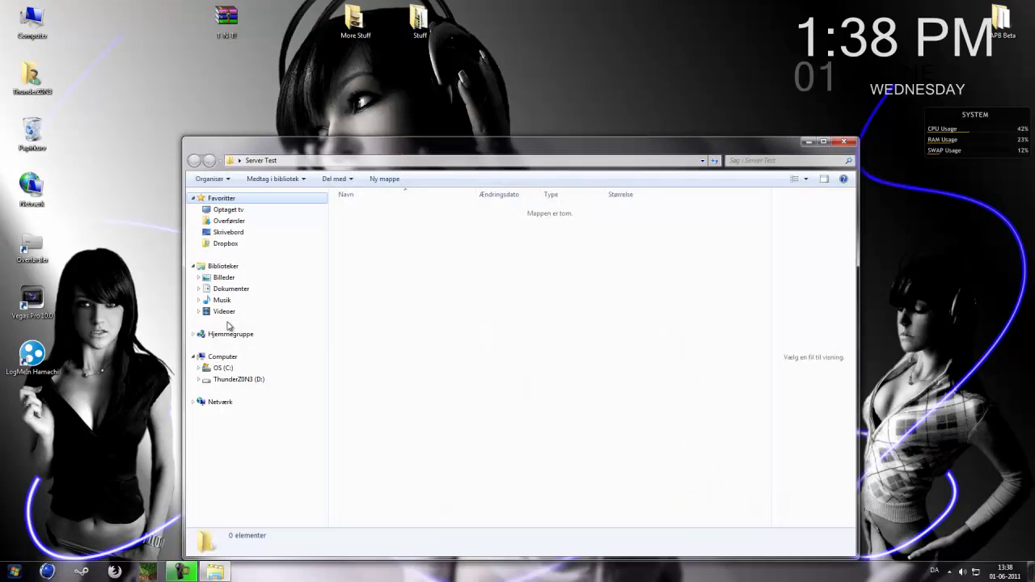
- Search Google for 'Bukkit' in Firefox and open the official Bukkit website
click(115, 572)
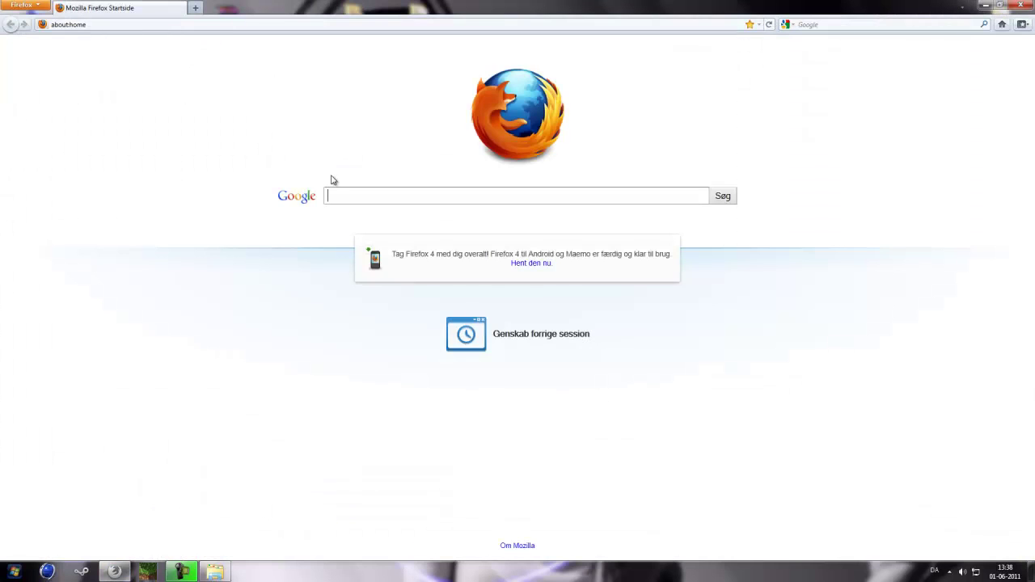
text(Bukkit)
key(Return)
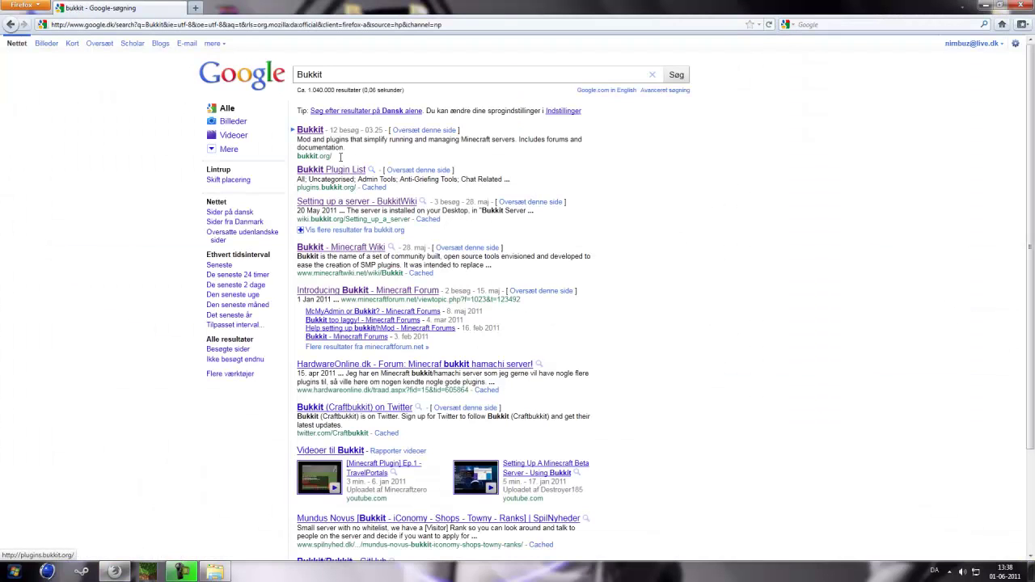
click(309, 131)
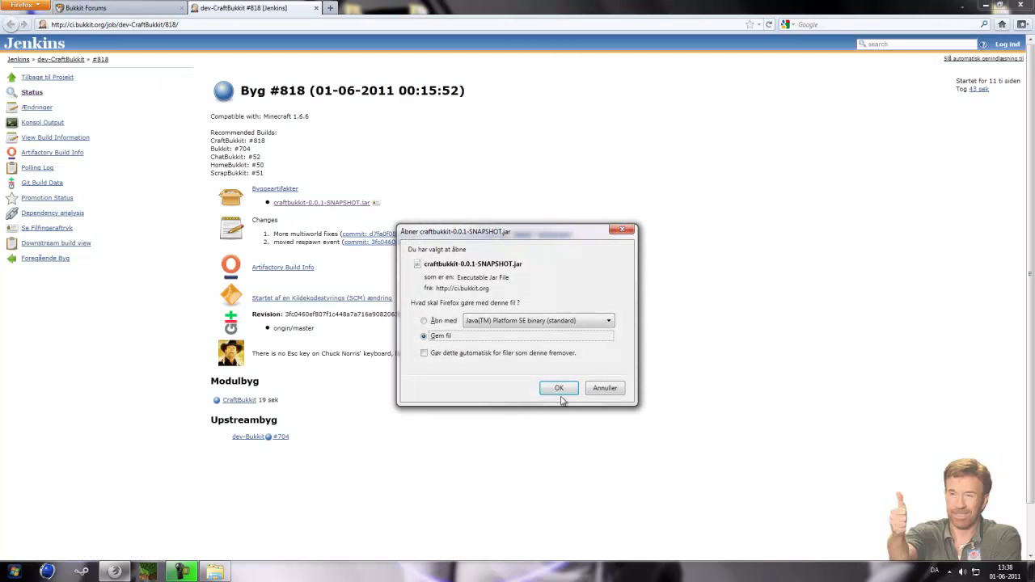
- Save the CraftBukkit build 818 jar into Desktop > Server Test, renamed to 'craftbukkit'
click(558, 388)
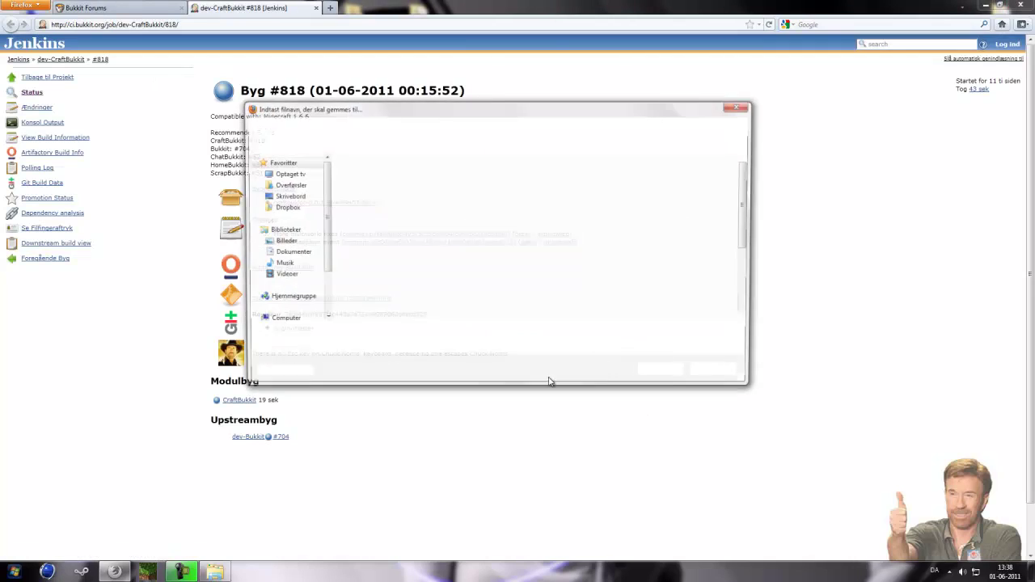
click(287, 196)
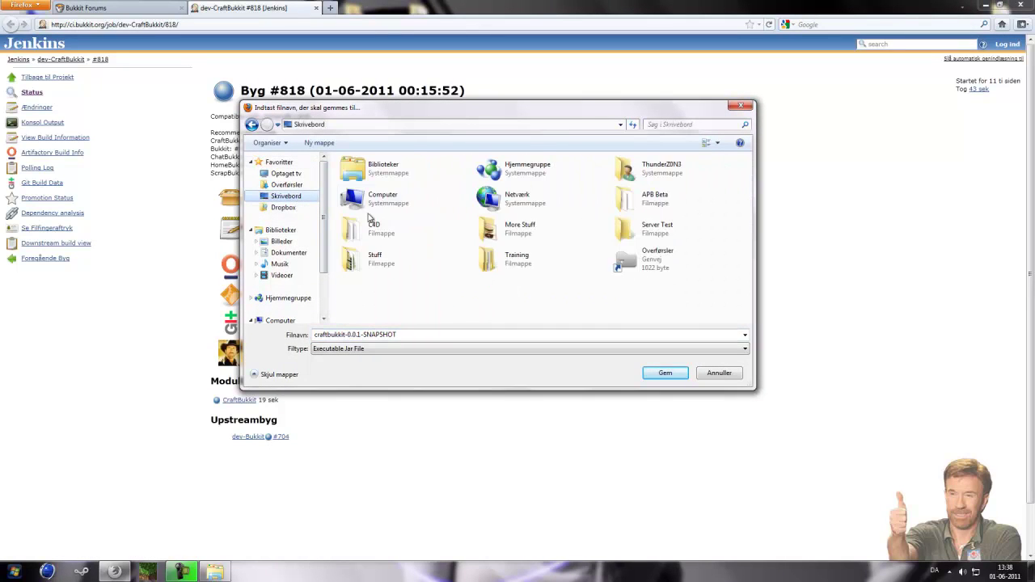
double_click(651, 229)
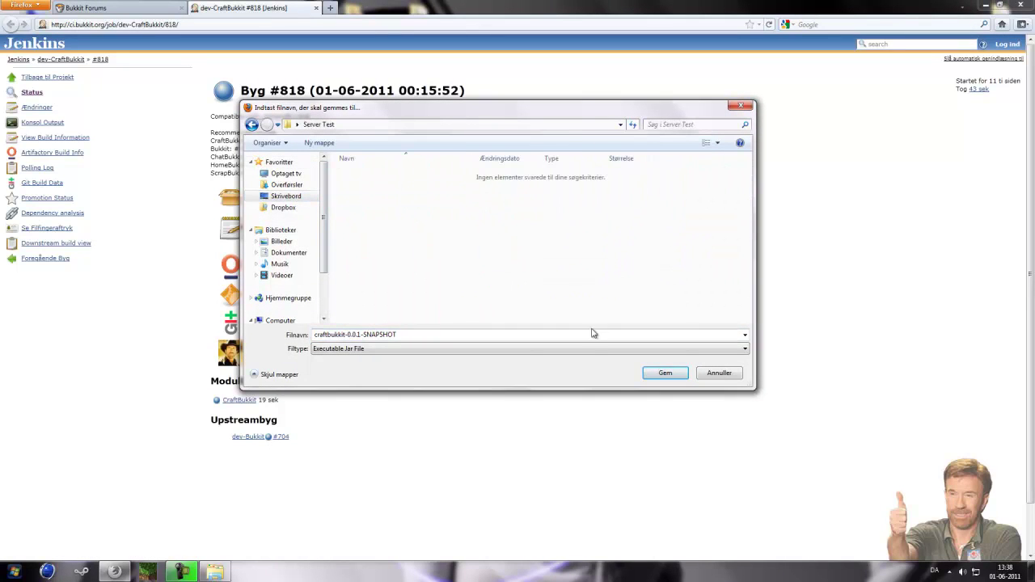
double_click(402, 334)
drag(402, 334, 354, 334)
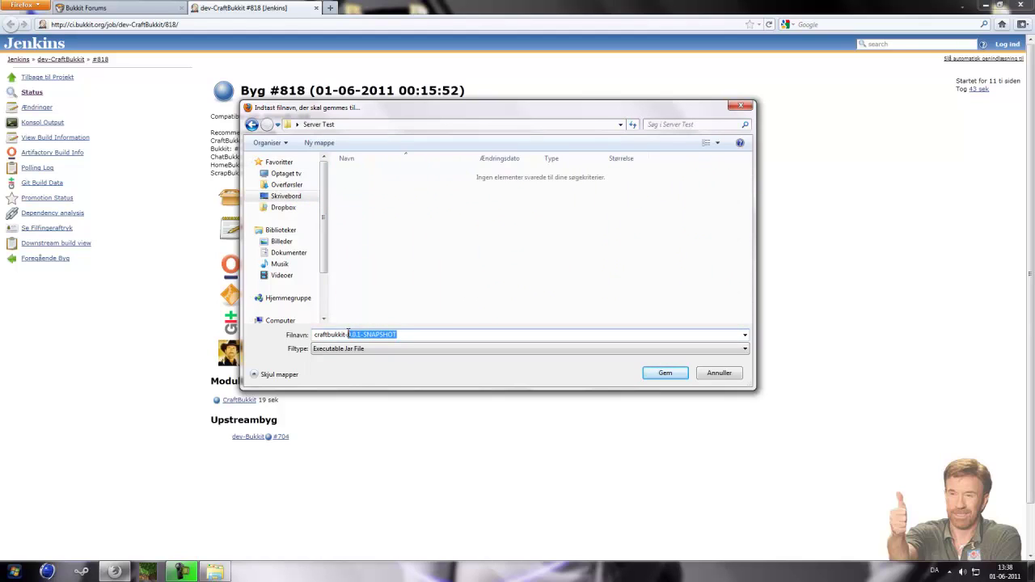
key(BackSpace)
key(Return)
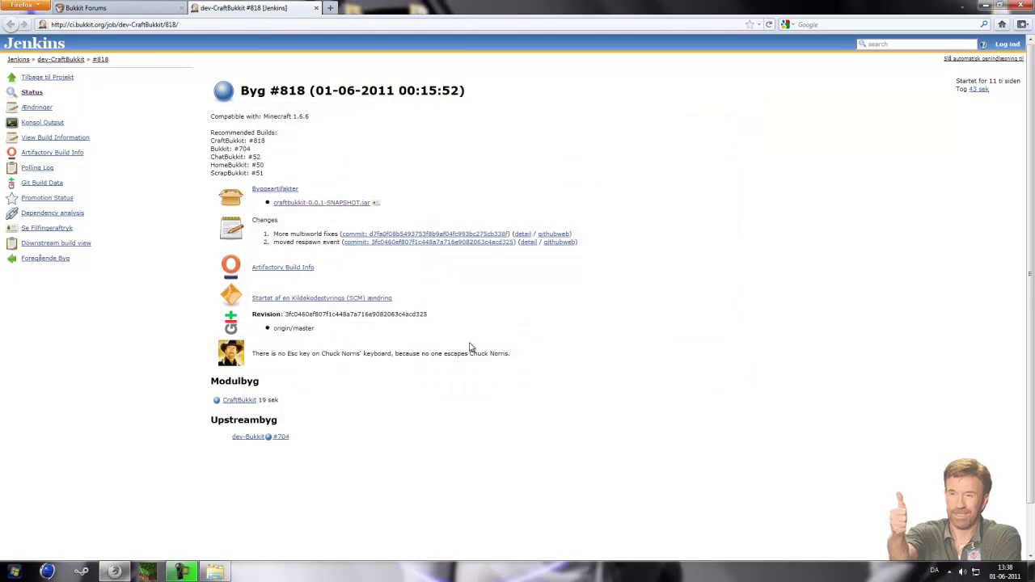
- Close Firefox's downloads list and reopen Server Test to show the 7,411 KB craftbukkit jar
click(215, 572)
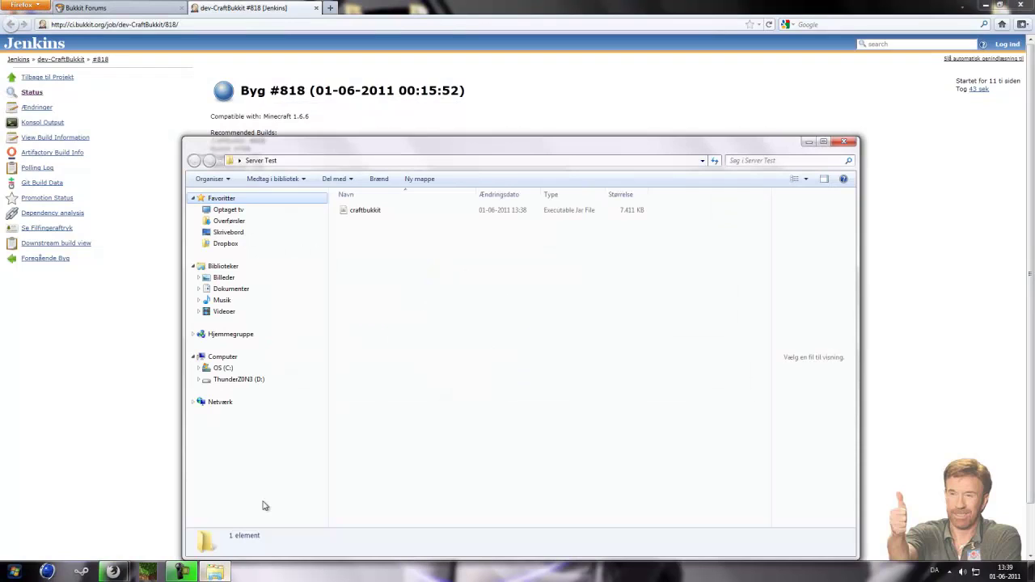
mouse_move(113, 572)
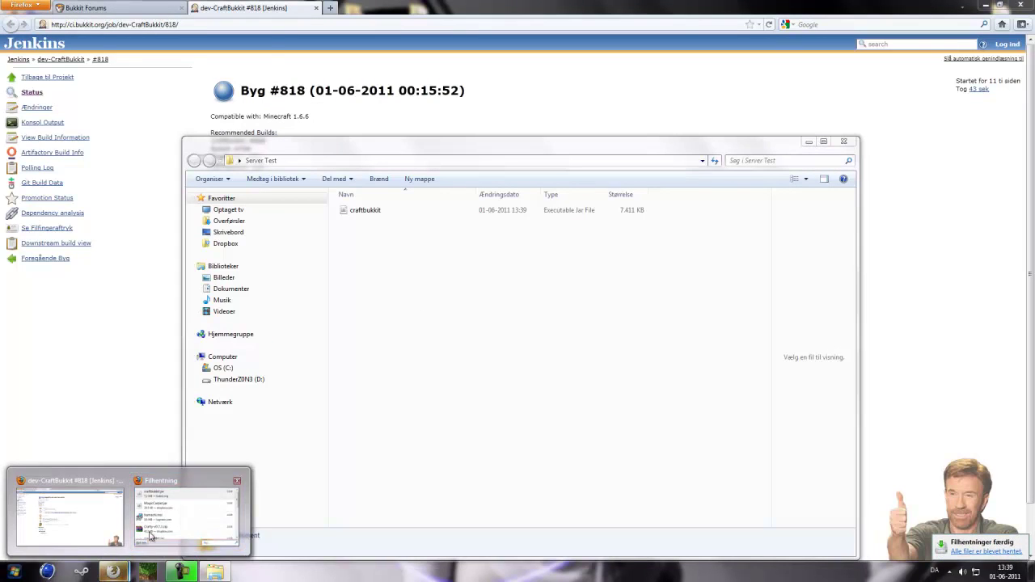
click(166, 514)
click(251, 11)
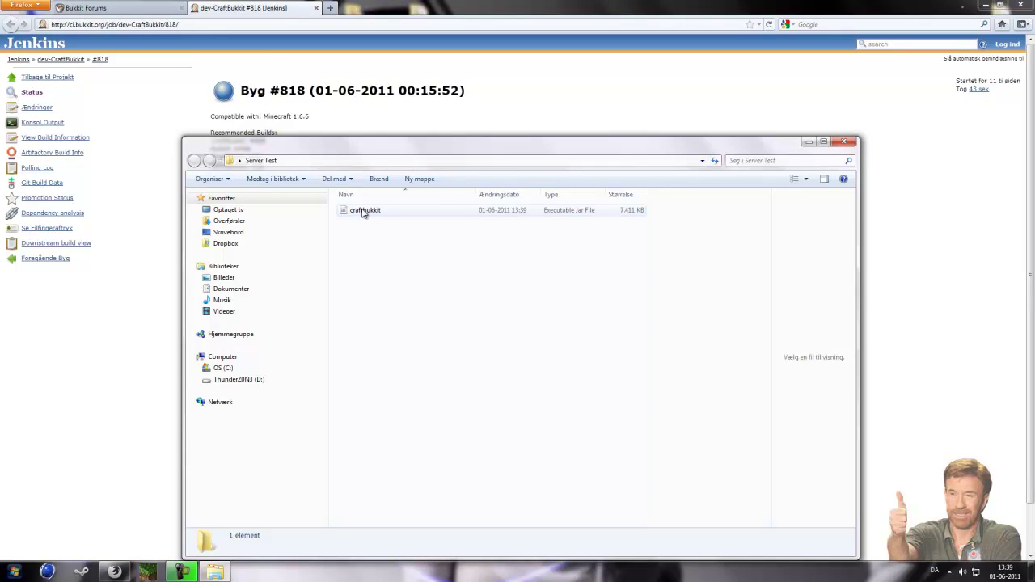
key(alt+F4)
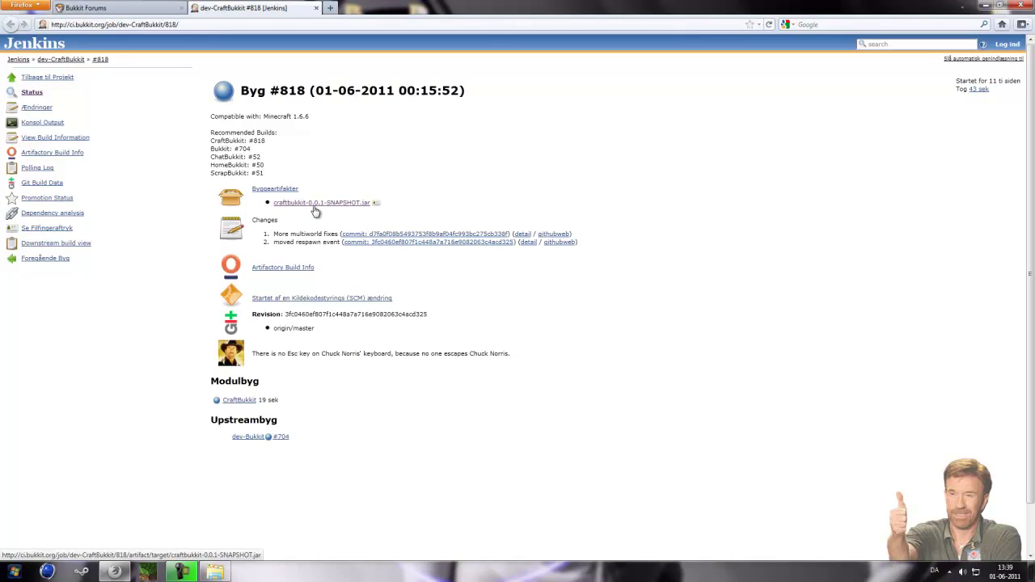
click(214, 572)
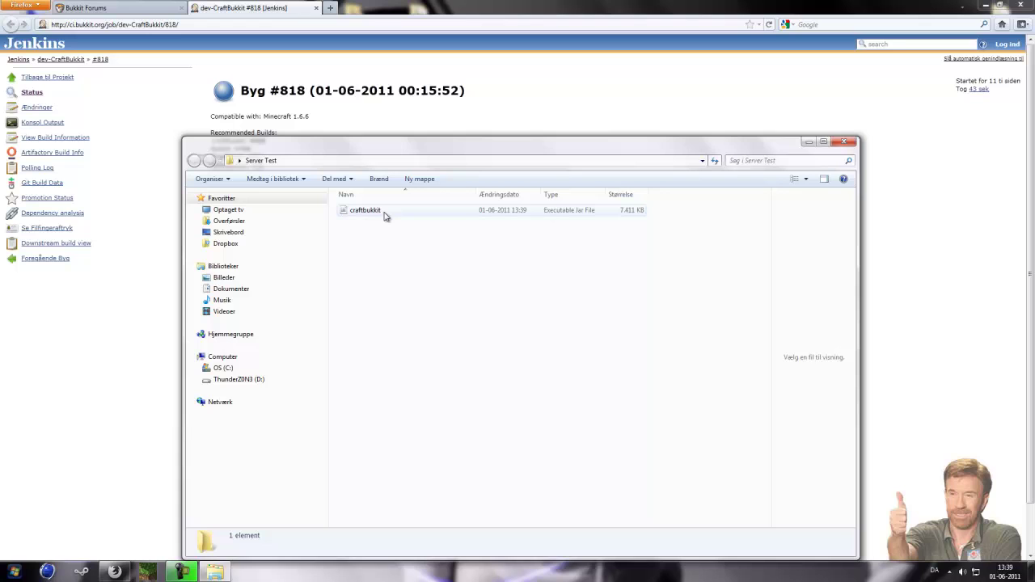
- Close the Jenkins build tab, keeping the Bukkit Forums page open
click(555, 98)
click(114, 10)
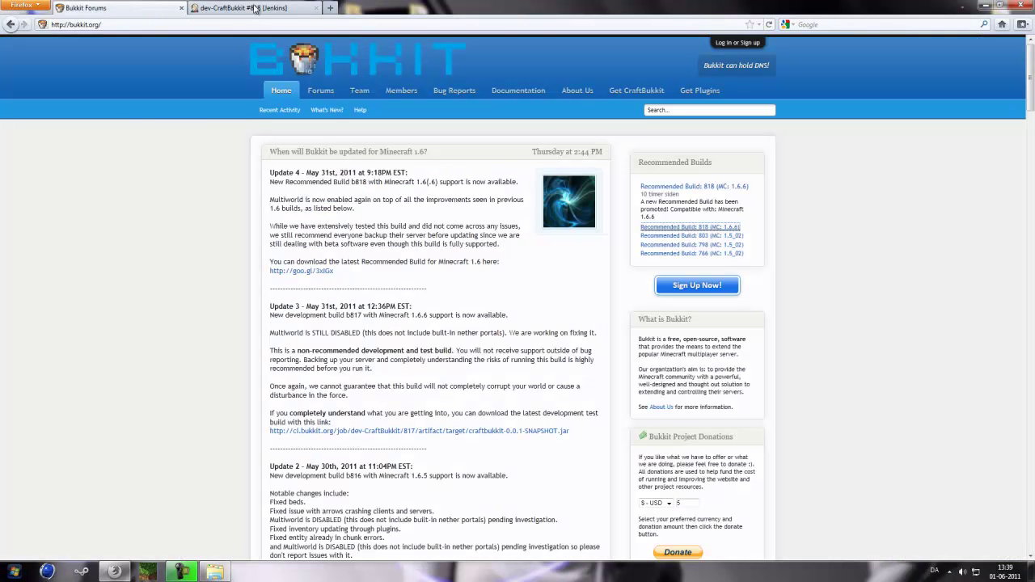
click(313, 9)
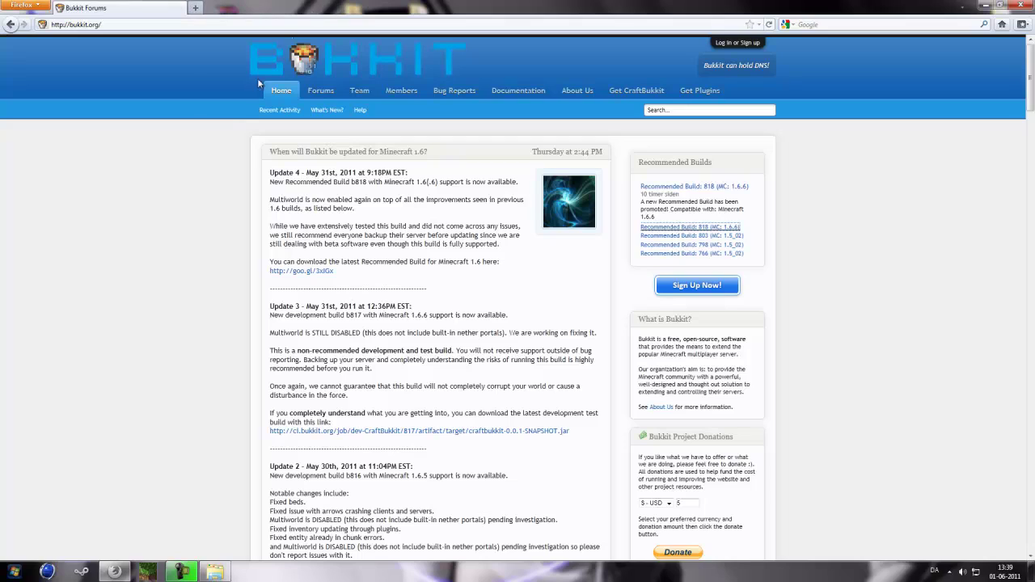
- Search the forums for 'Crafty' and open the Crafty v0.7.3 thread at its download instructions
click(688, 110)
text(C)
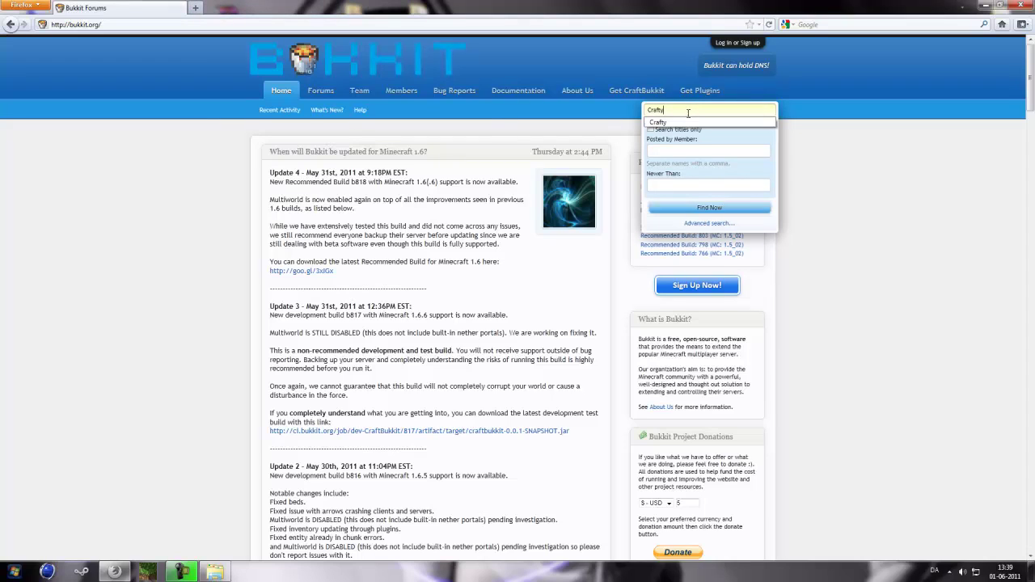
text(rafty)
key(Return)
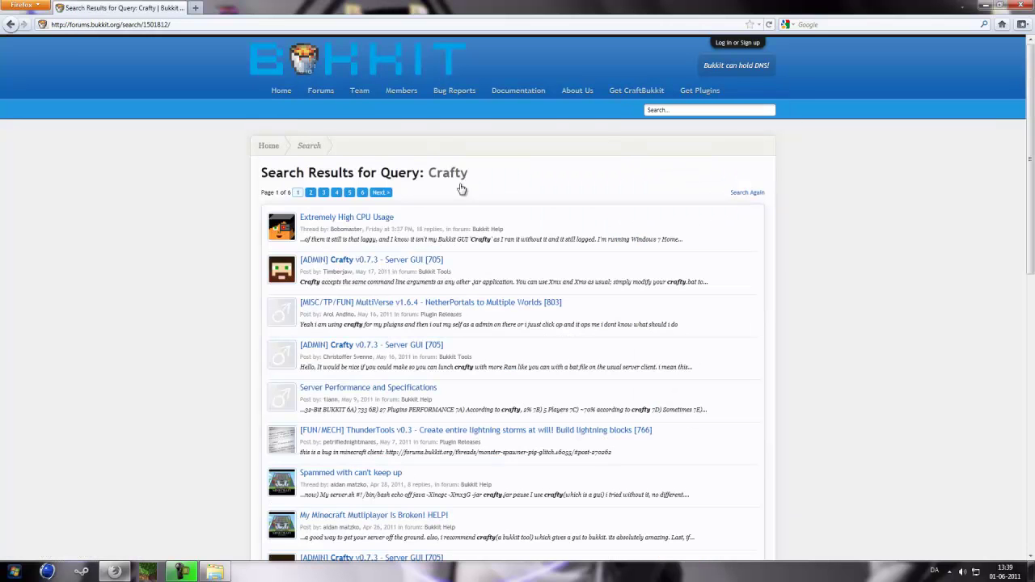
click(331, 260)
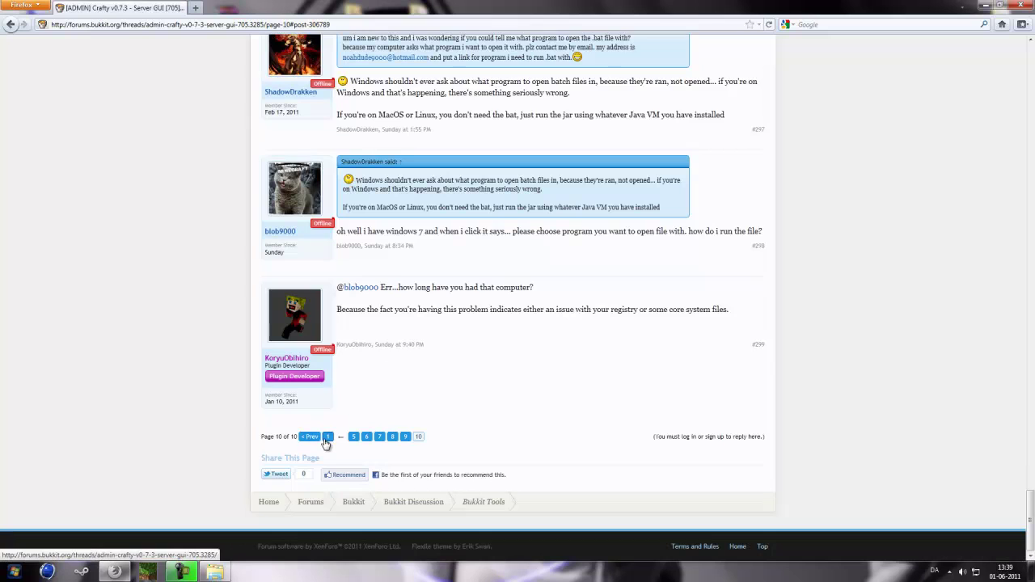
click(328, 438)
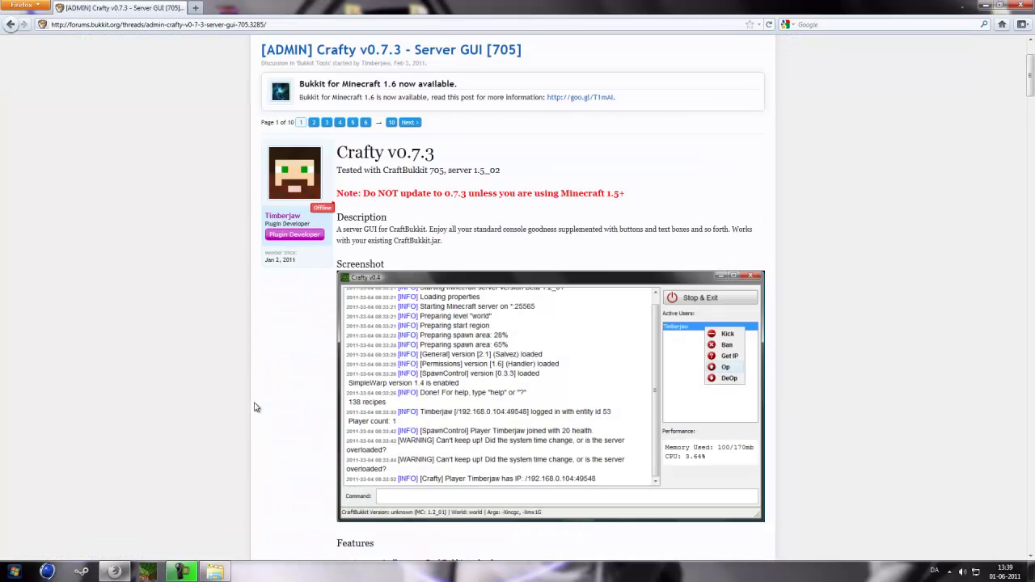
scroll(353, 390, down, 10)
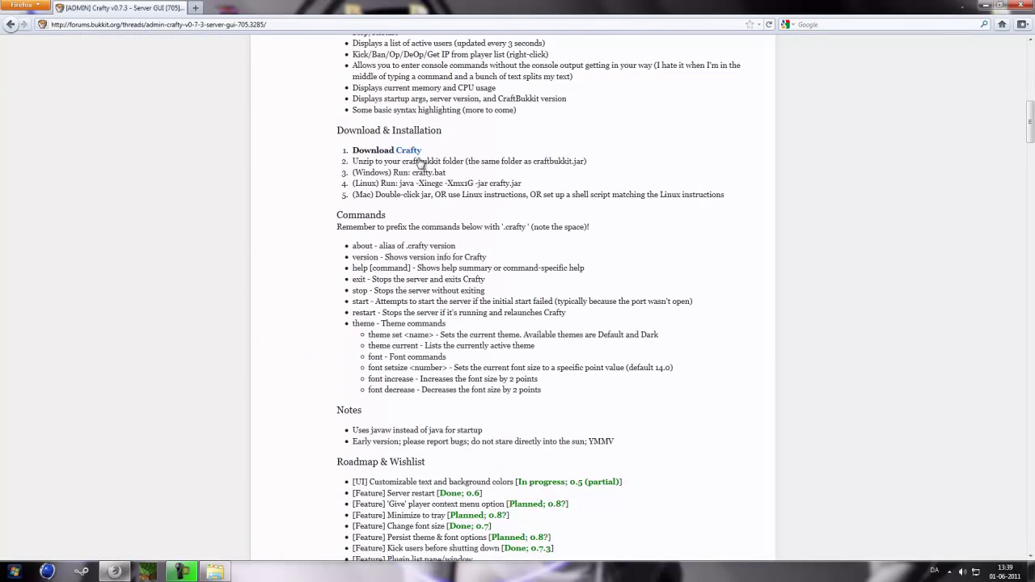
- Download the Crafty-v0.7.3.zip archive and save it to the desktop
click(412, 152)
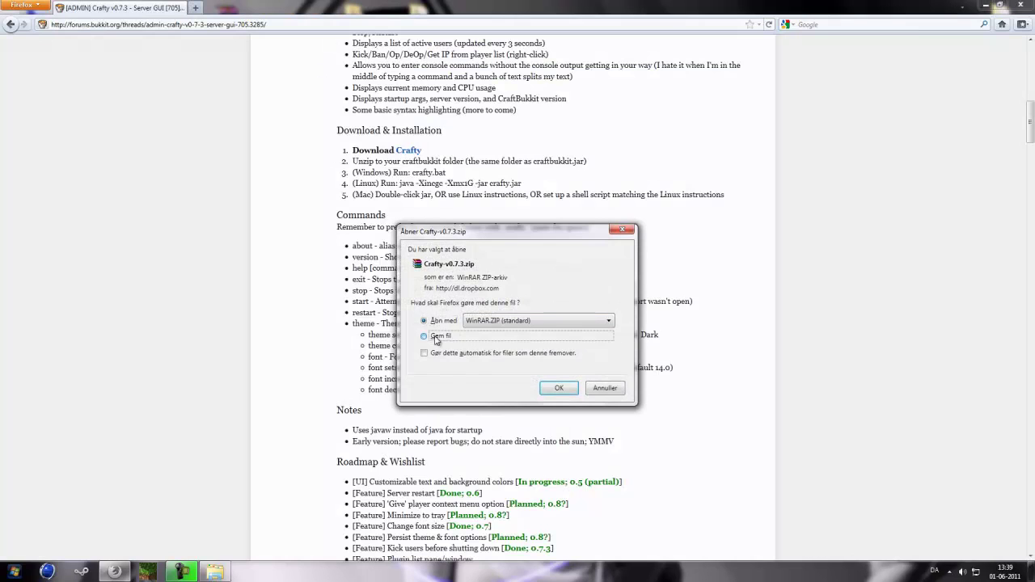
click(437, 337)
click(559, 388)
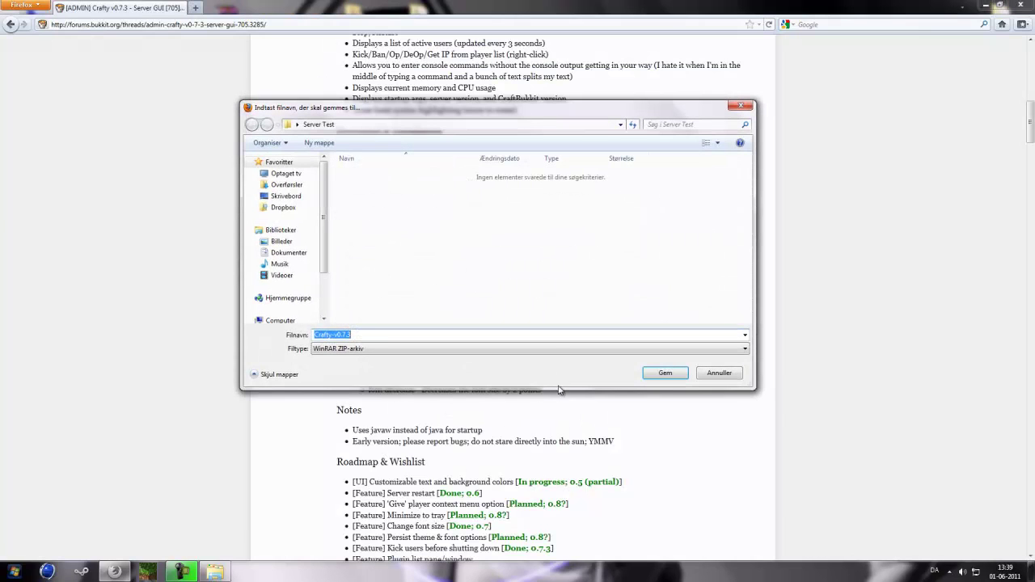
click(286, 195)
click(665, 373)
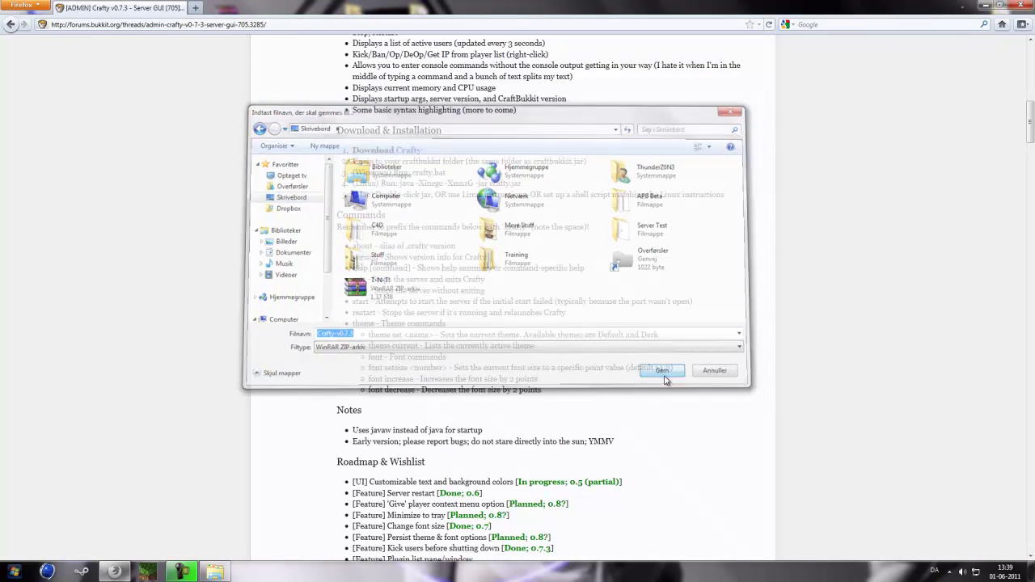
- Extract crafty.jar and crafty.bat from the zip into Server Test with WinRAR, then close it
double_click(64, 29)
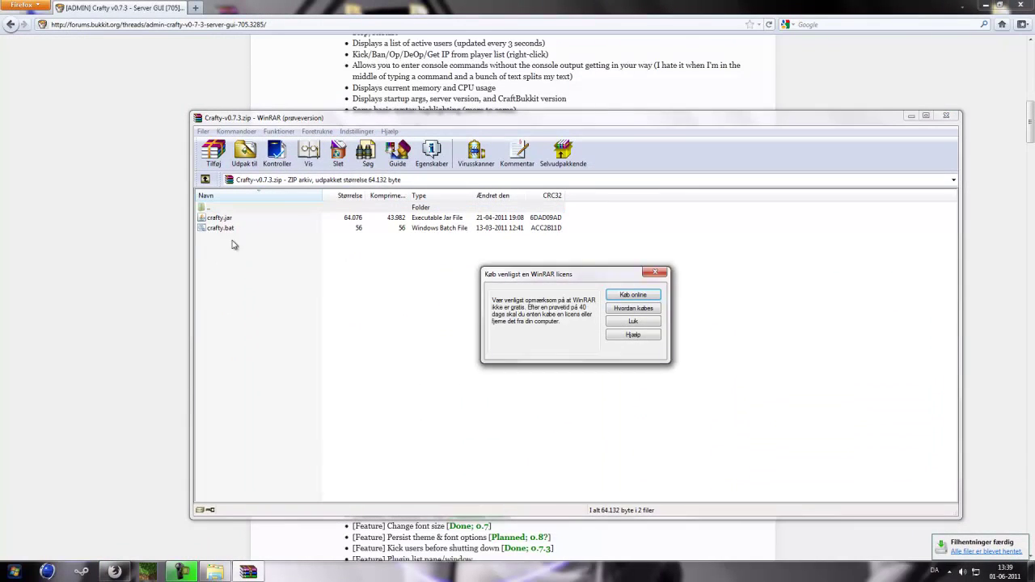
click(652, 273)
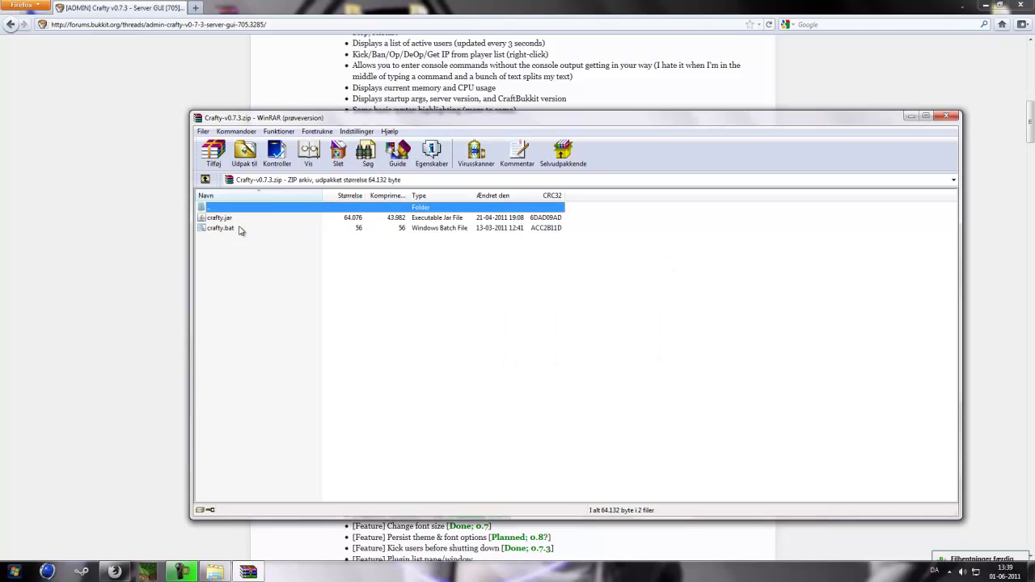
drag(231, 249, 455, 291)
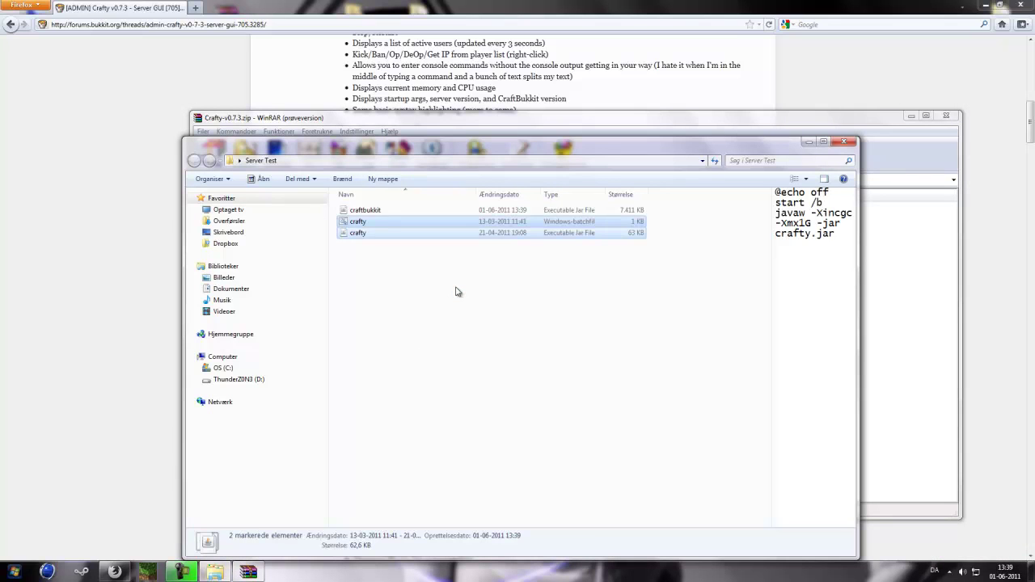
click(941, 119)
click(941, 120)
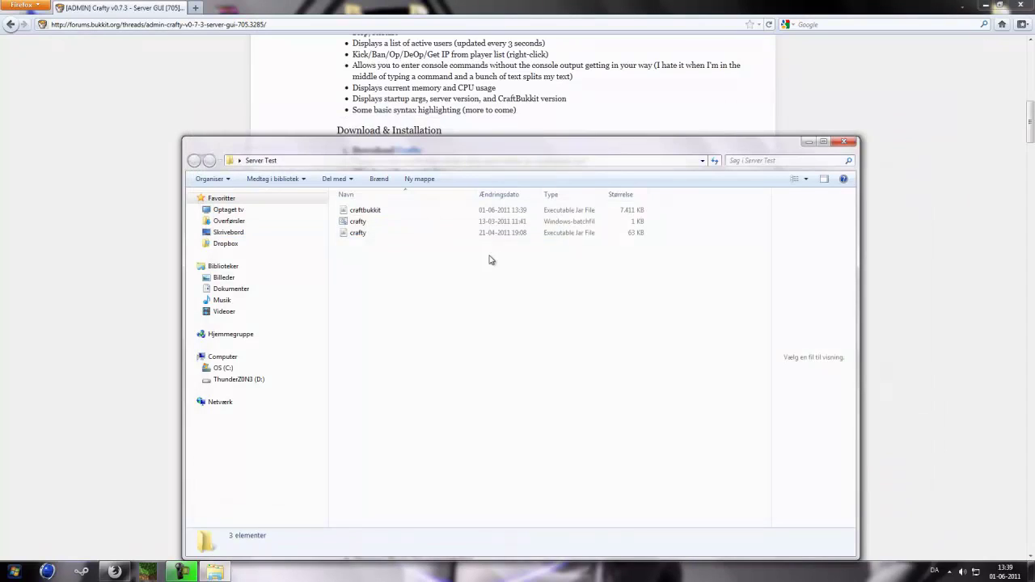
- Launch crafty.bat so the Crafty GUI starts the CraftBukkit server, then return to the Crafty forum page
double_click(364, 222)
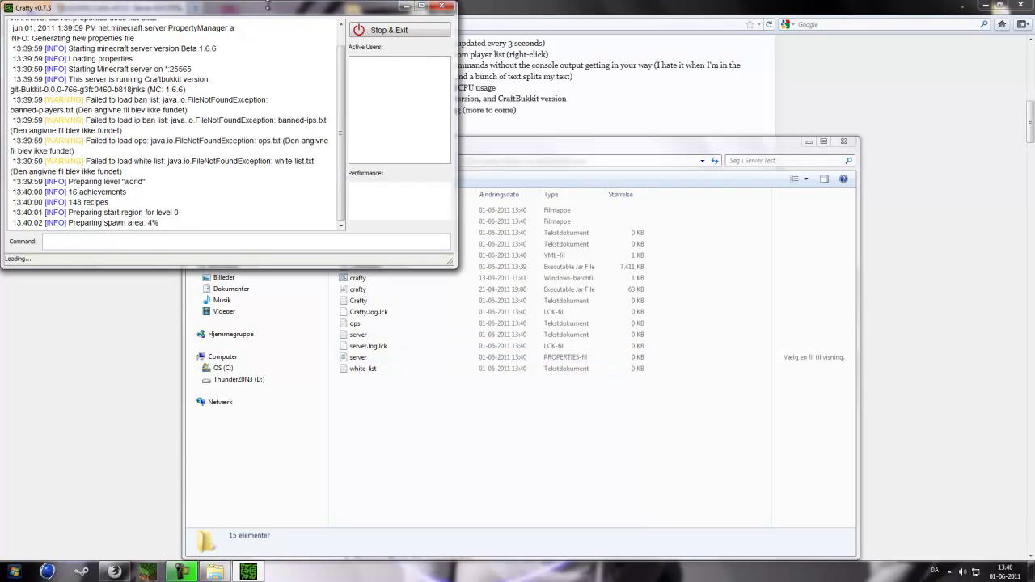
drag(268, 8, 401, 63)
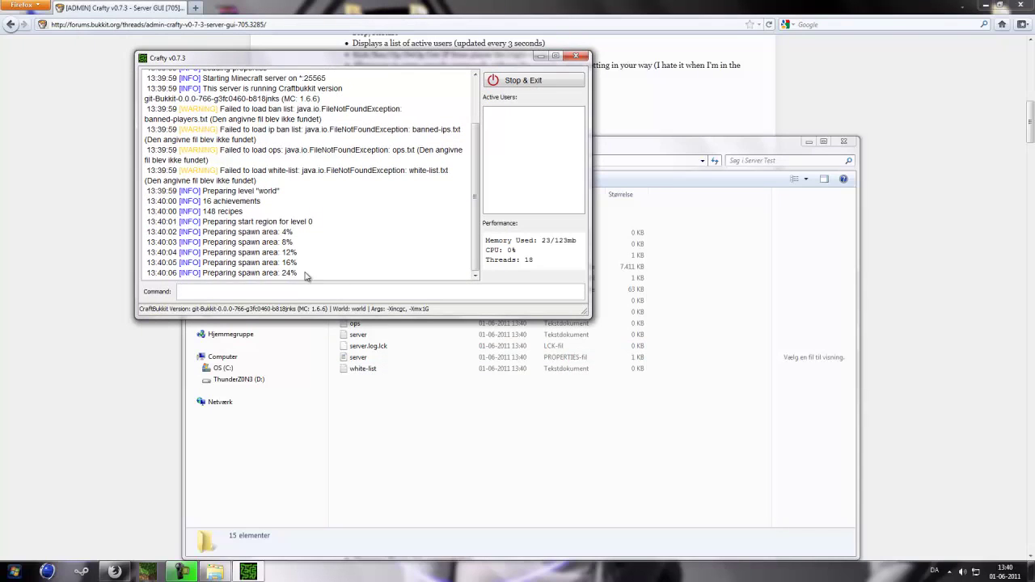
drag(307, 277, 216, 275)
click(75, 279)
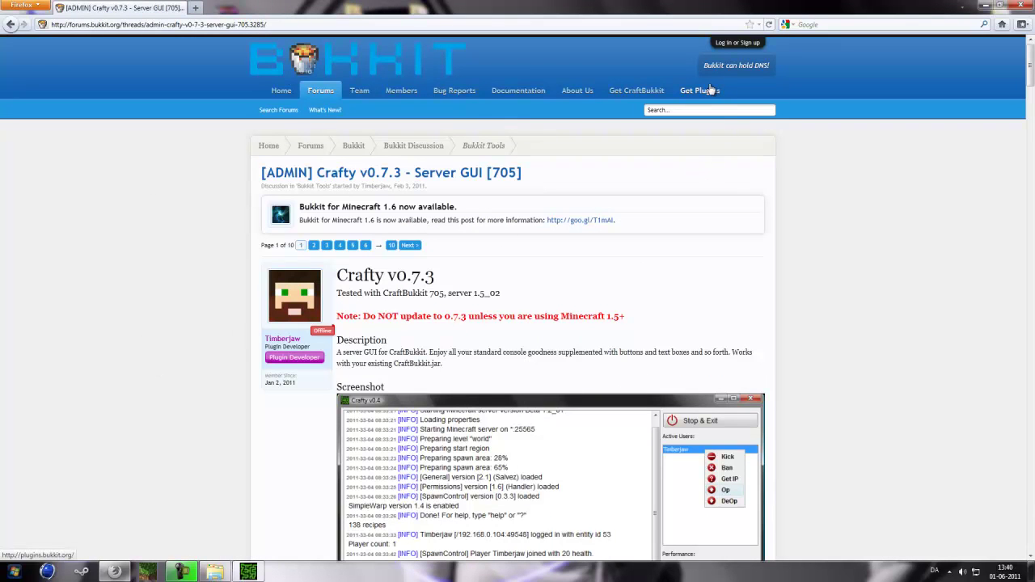
- In the Bukkit plugin list, search titles for 'Magiccarpet' across all tags to find MagicCarpet v1.5.5
click(705, 89)
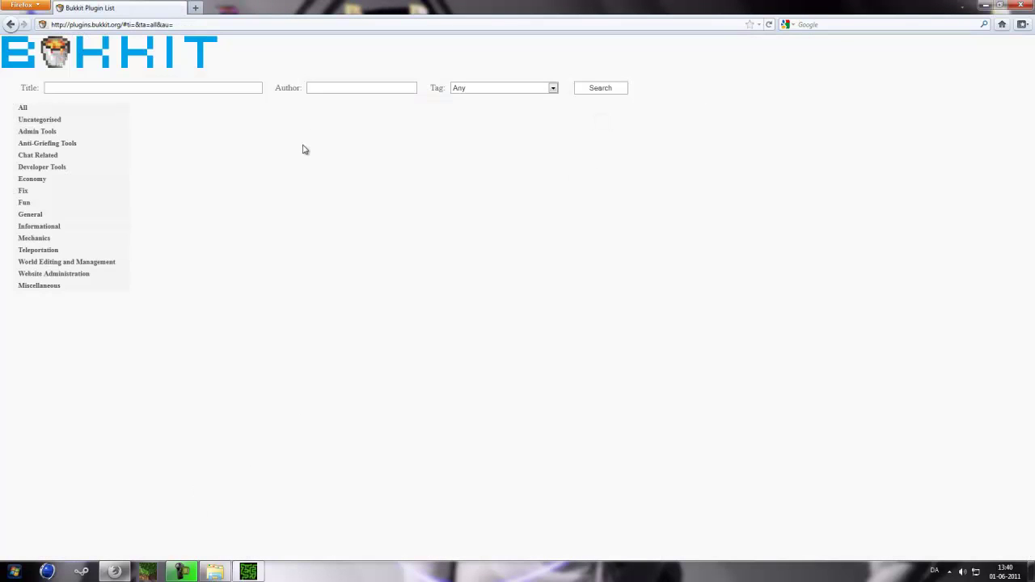
click(254, 91)
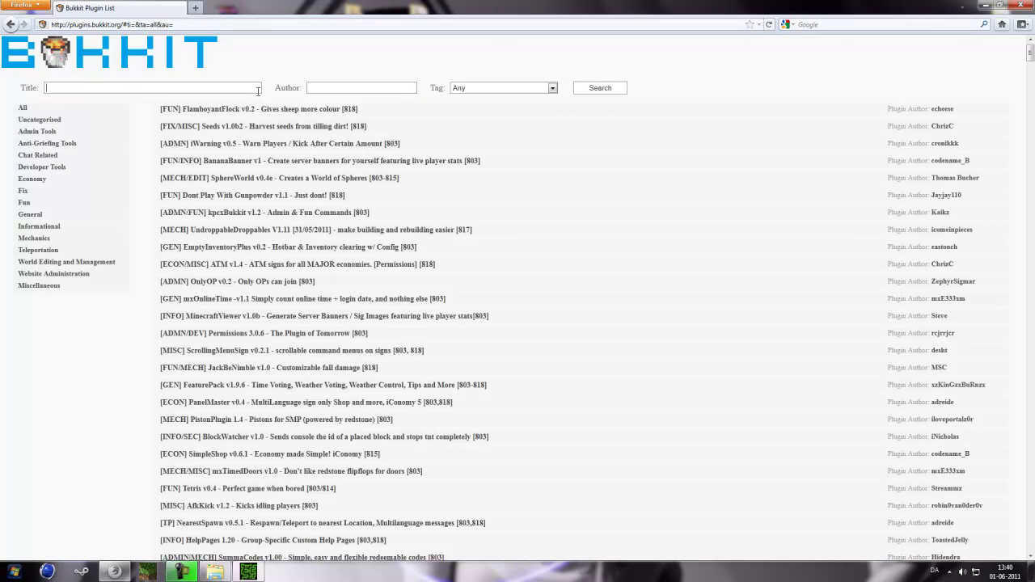
click(82, 89)
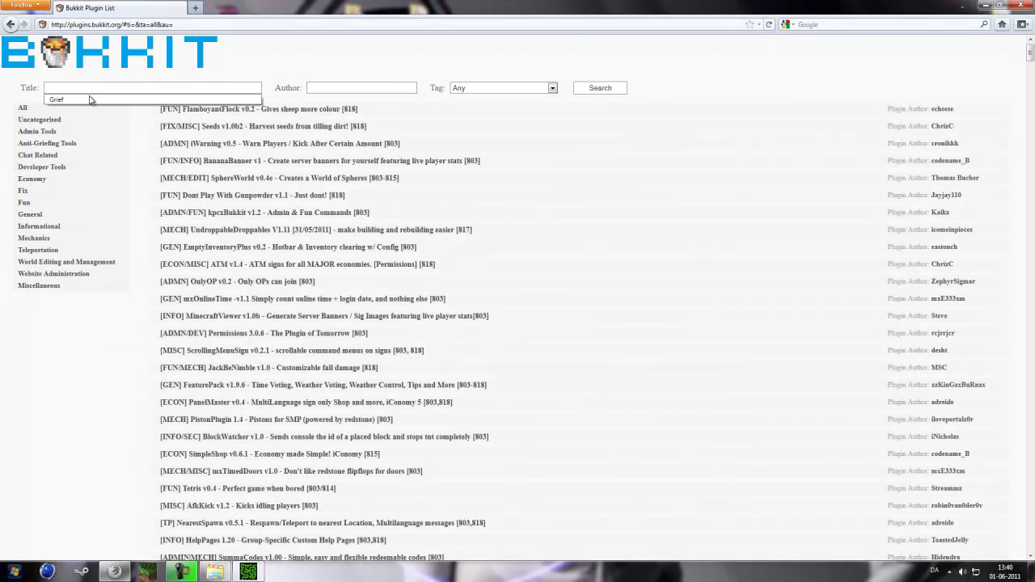
click(87, 100)
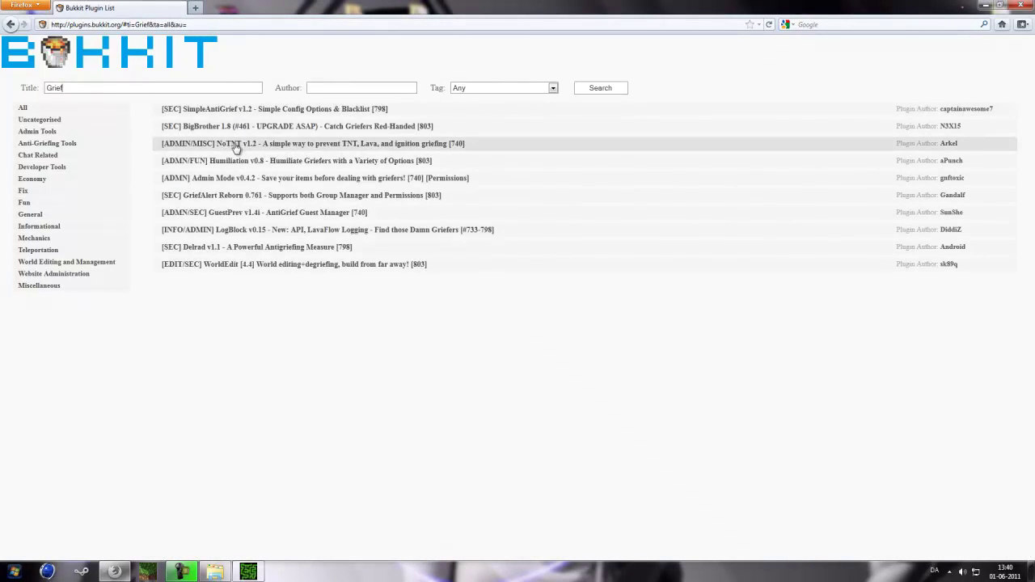
click(48, 147)
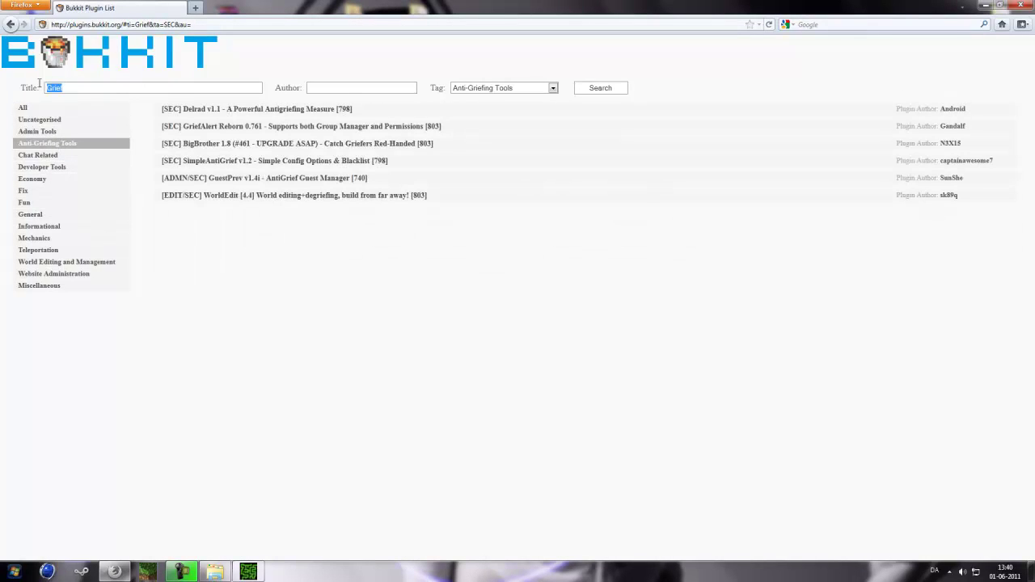
text(Magiccarpet)
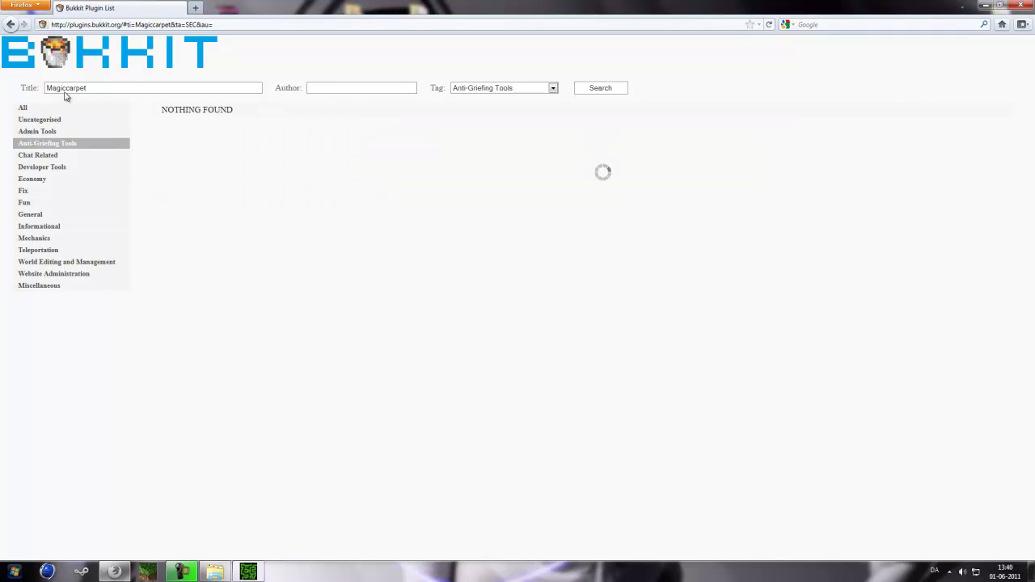
click(34, 107)
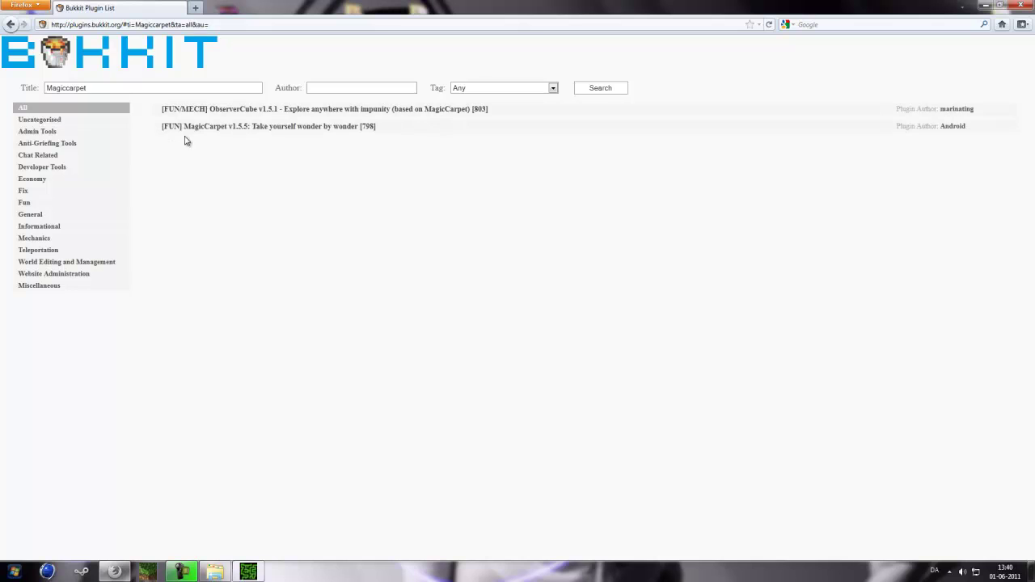
- Open the MagicCarpet v1.5.5 forum thread and start the Version 1.5 download
click(234, 127)
scroll(380, 343, down, 10)
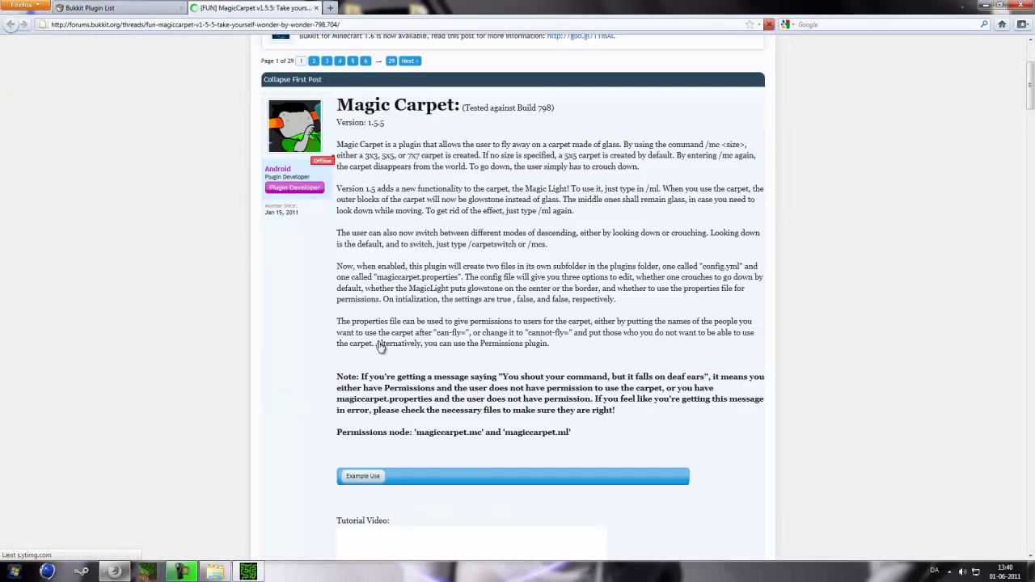
scroll(380, 343, down, 3)
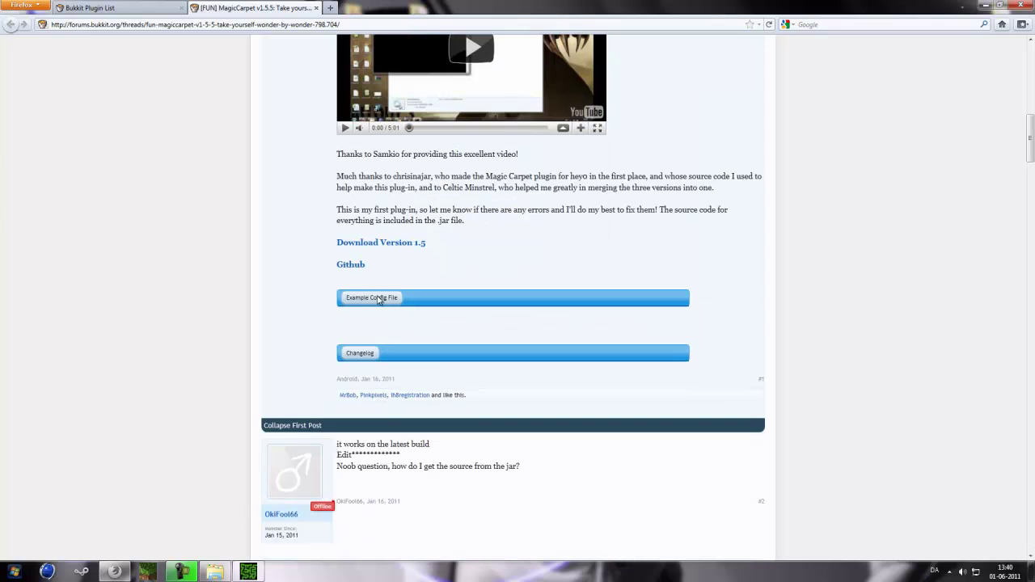
click(380, 242)
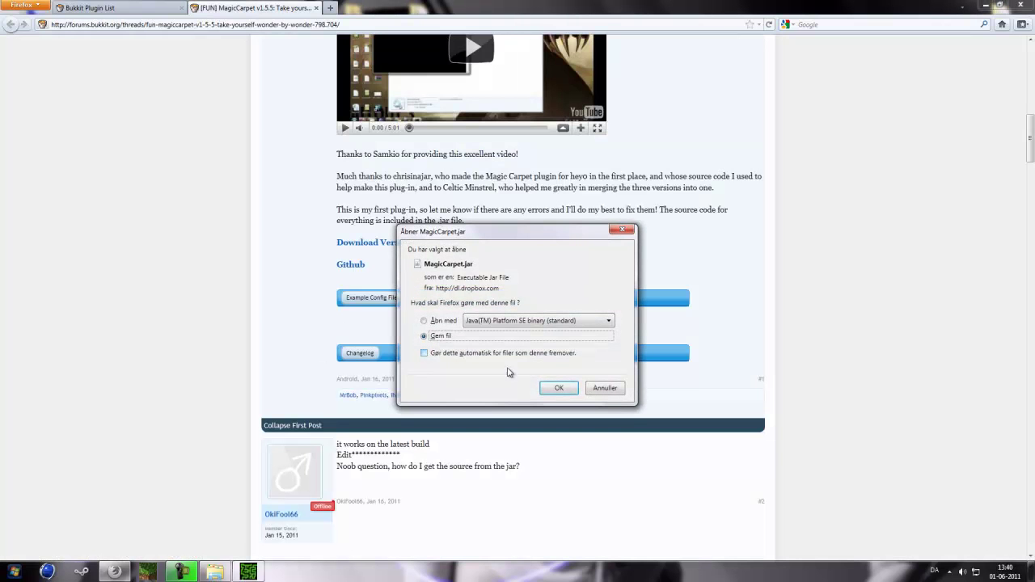
- Save MagicCarpet.jar into the Server Test > plugins folder
click(558, 389)
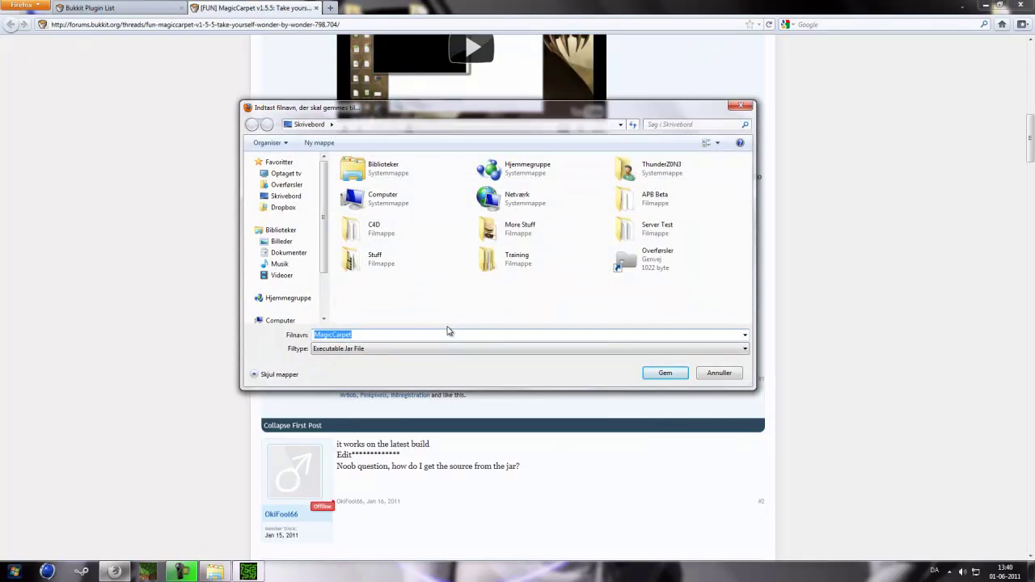
click(464, 316)
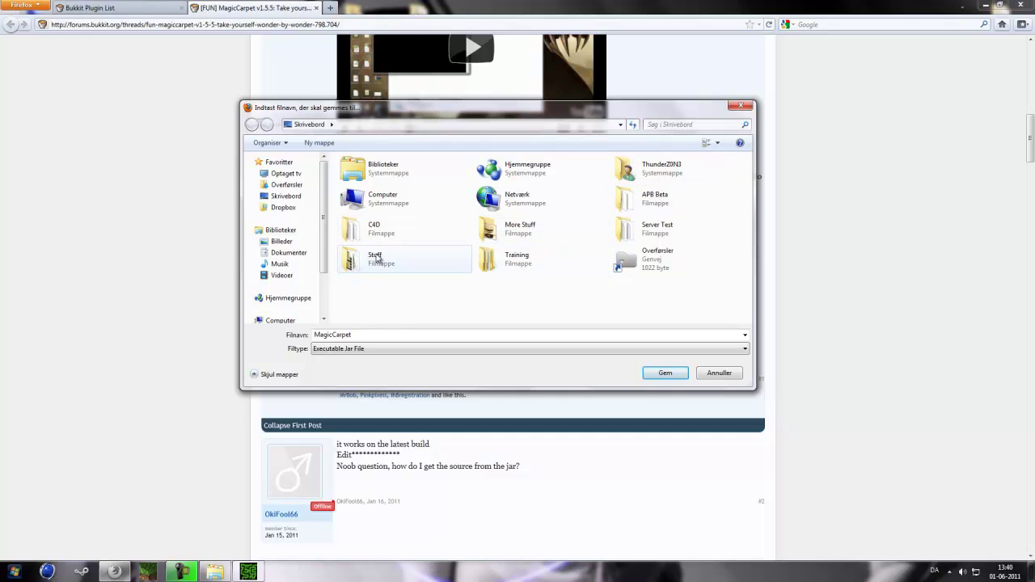
double_click(643, 228)
double_click(398, 175)
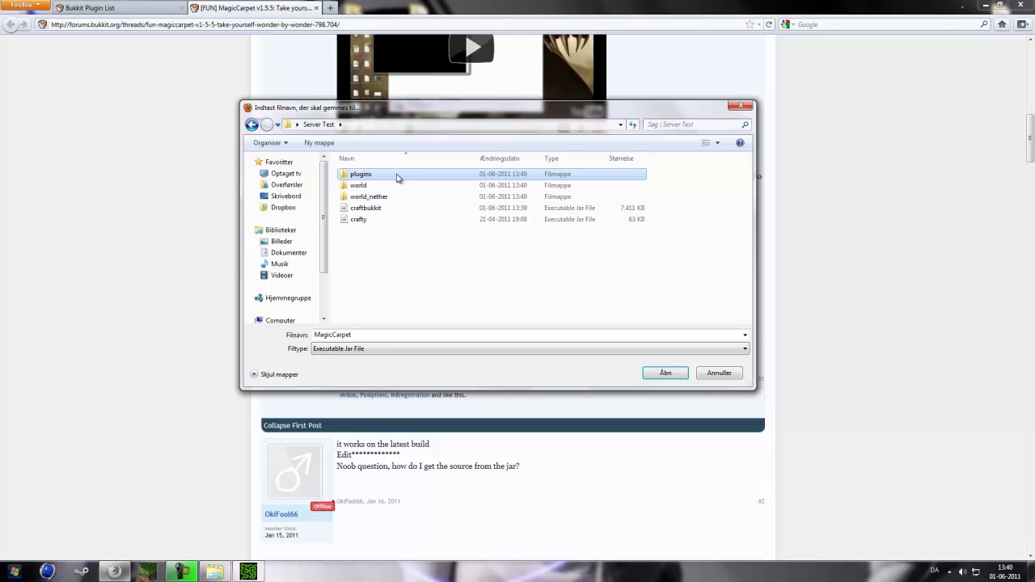
click(665, 373)
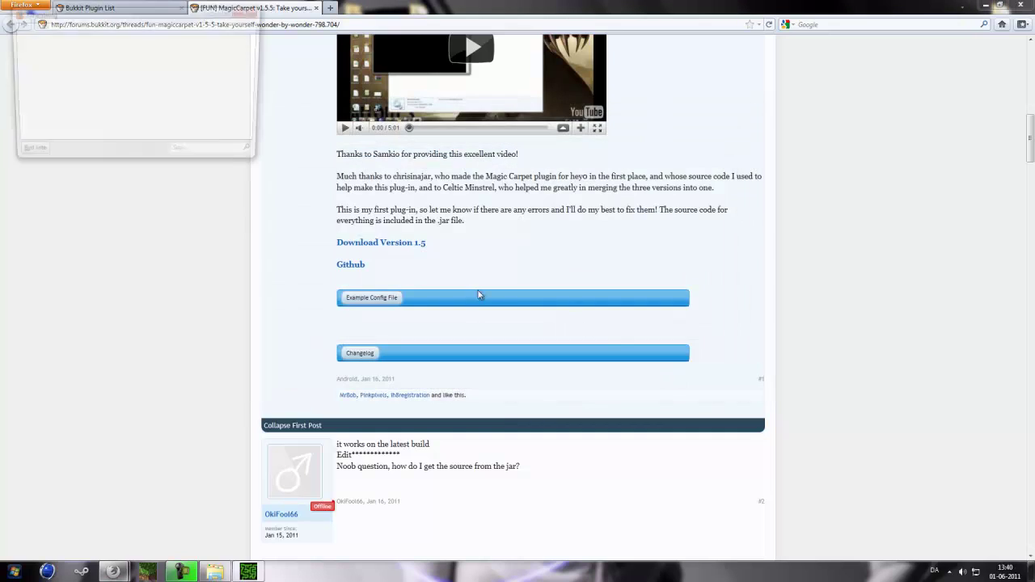
- Stop the server with Crafty's Stop & Exit and bring the 14-item Server Test folder forward
click(248, 572)
click(311, 292)
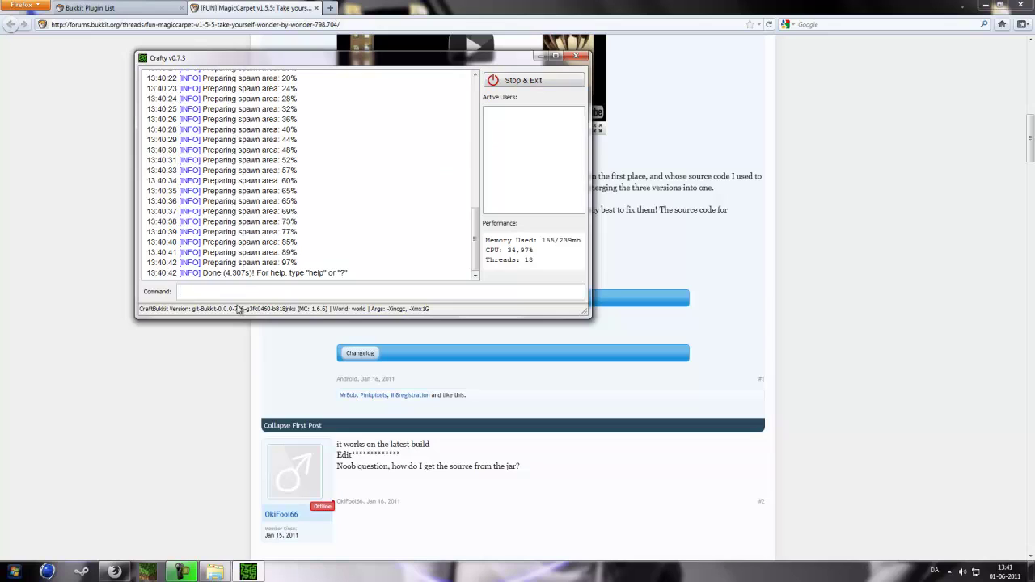
click(532, 81)
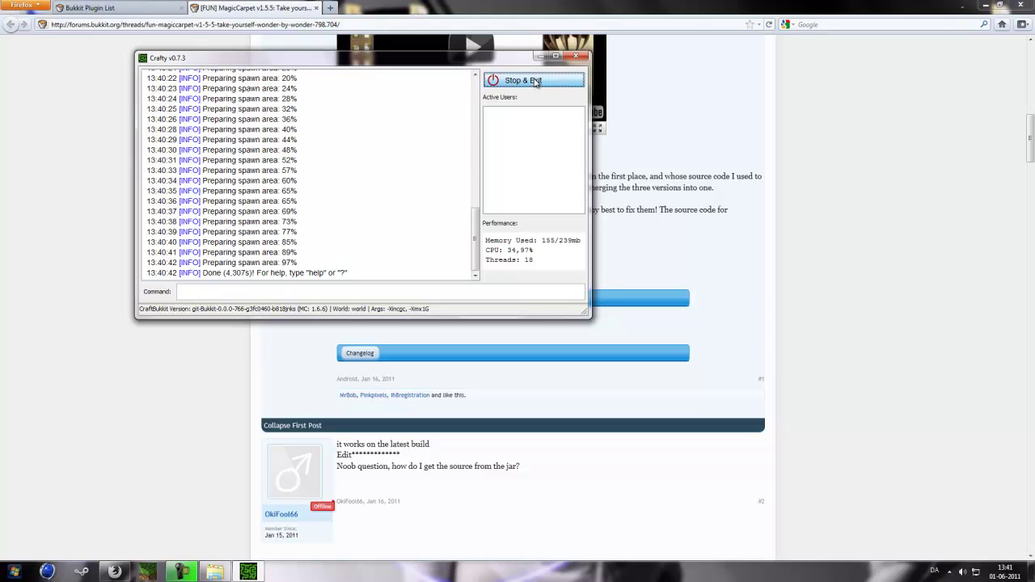
click(214, 572)
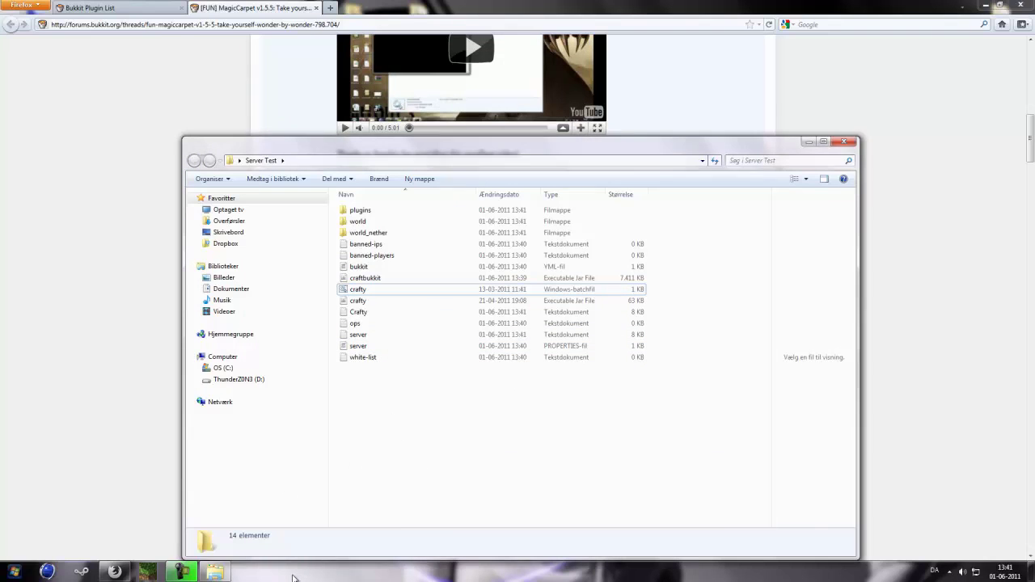
right_click(293, 577)
click(456, 485)
- Open server.properties in WordPad and set spawn-monsters to false
double_click(358, 347)
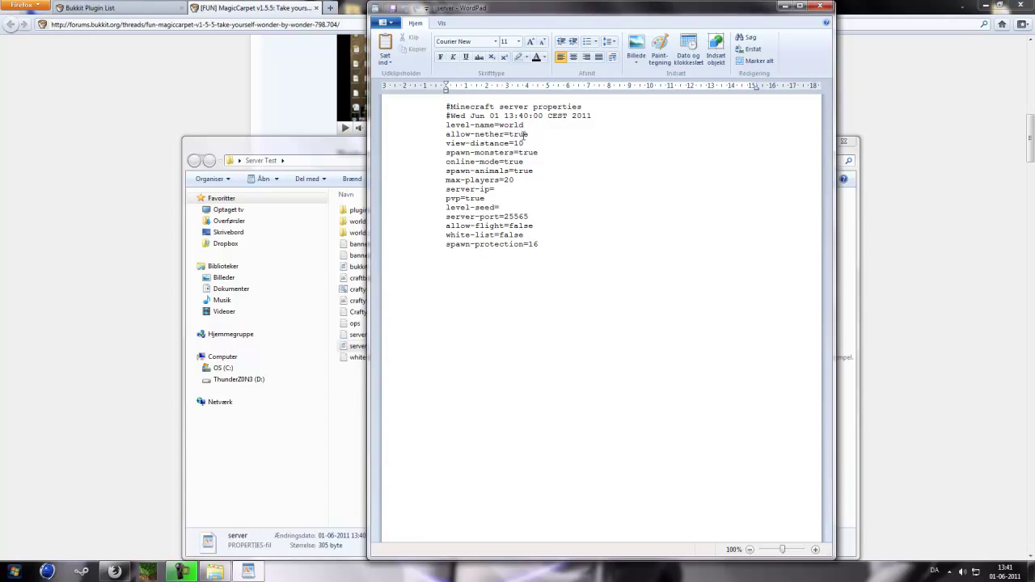
double_click(526, 134)
click(567, 153)
double_click(536, 153)
text(false)
- Set spawn-animals and pvp to false and allow-flight to true, then close WordPad
double_click(514, 162)
double_click(523, 171)
text(fal)
double_click(471, 199)
text(fa)
double_click(522, 226)
text(t)
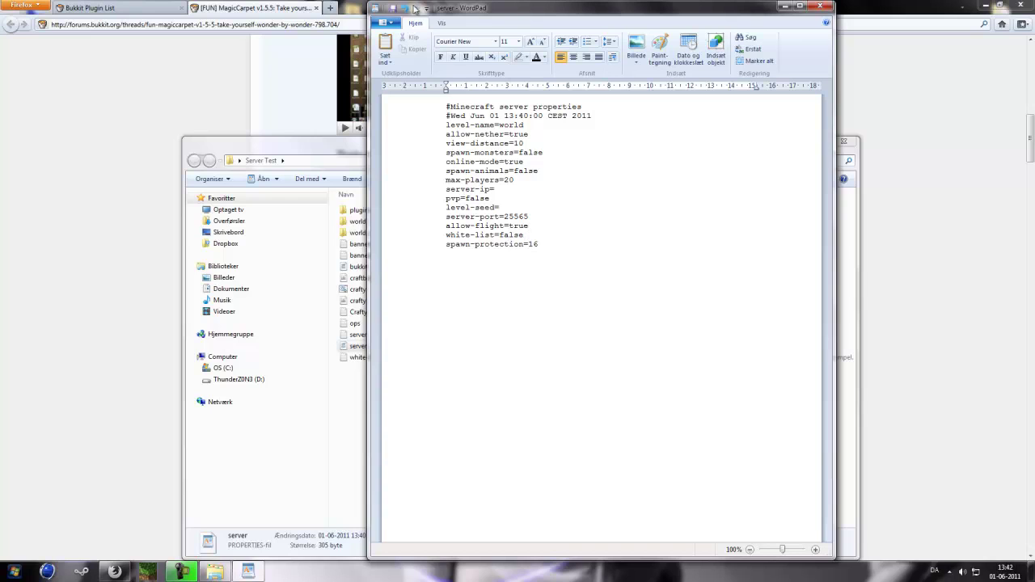
click(819, 10)
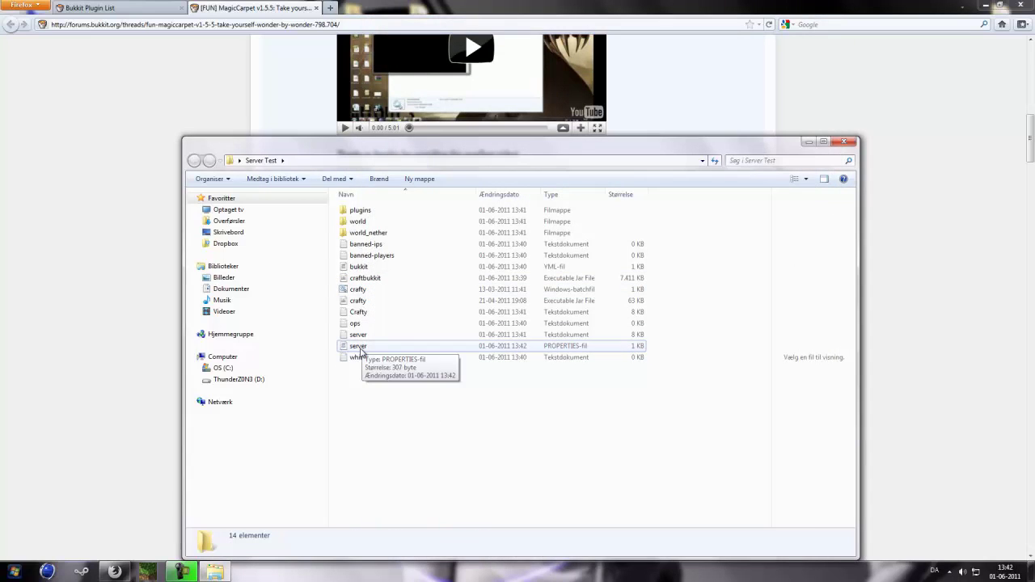
- Start Crafty from the crafty batch file in the Server Test folder
double_click(371, 211)
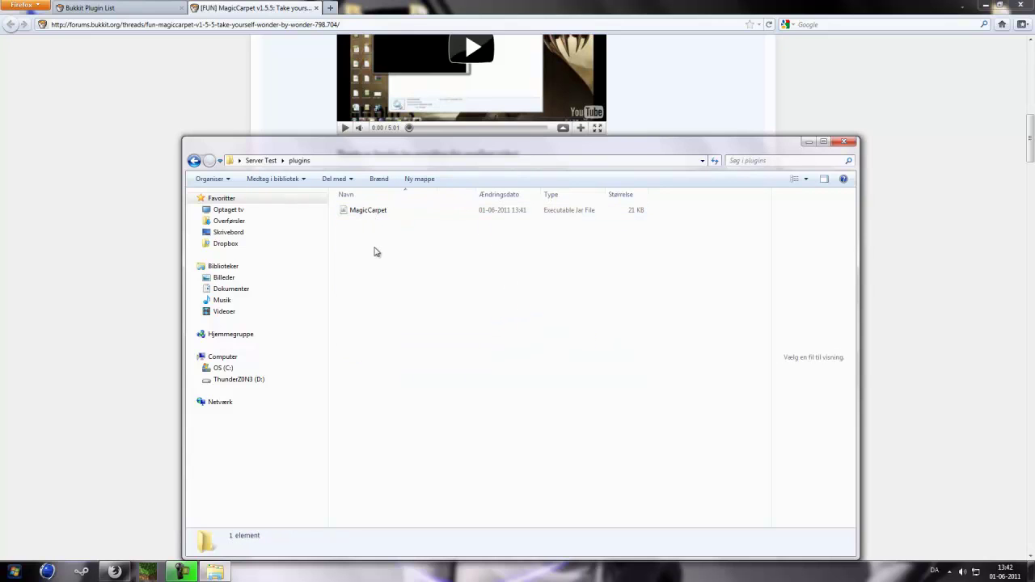
click(195, 160)
double_click(361, 290)
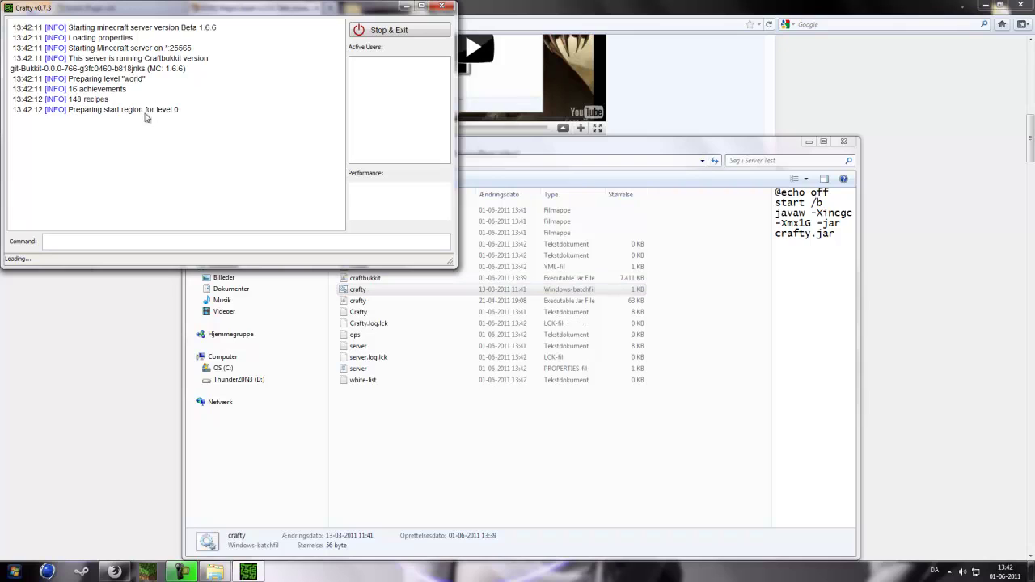
click(391, 435)
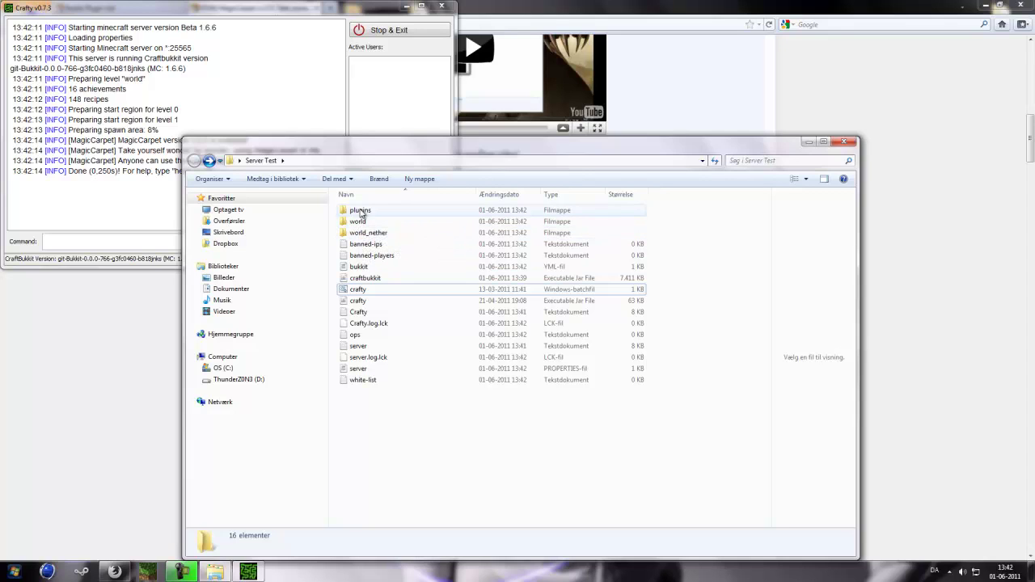
- Confirm the plugins folder now holds a generated MagicCarpet config folder
click(361, 211)
double_click(361, 211)
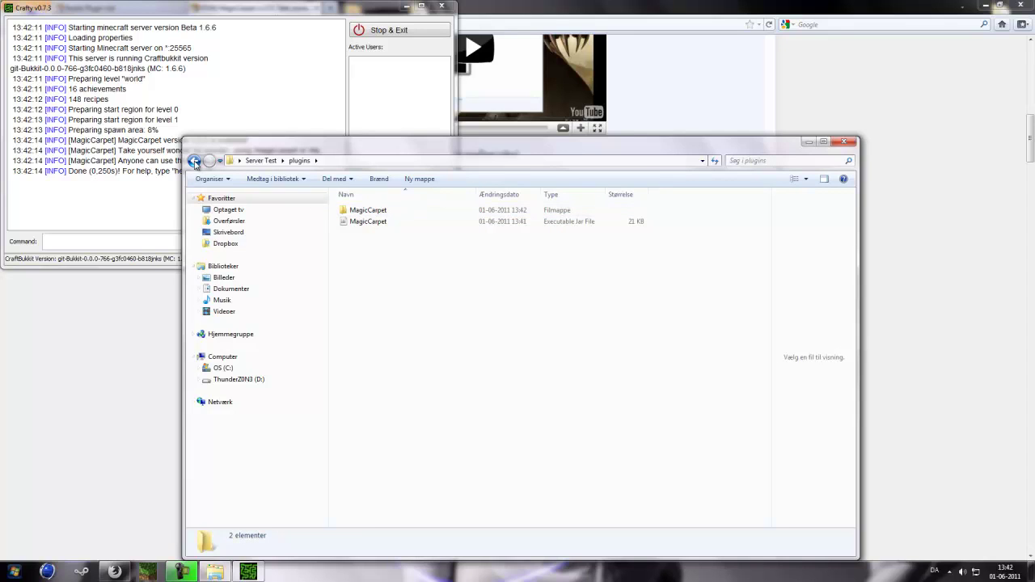
click(208, 160)
double_click(364, 212)
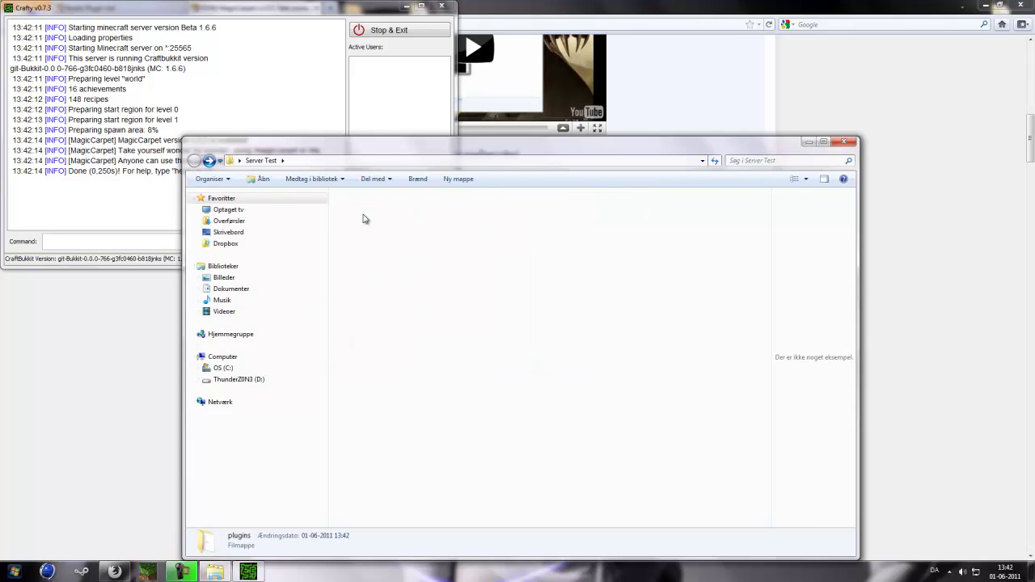
drag(386, 147, 547, 83)
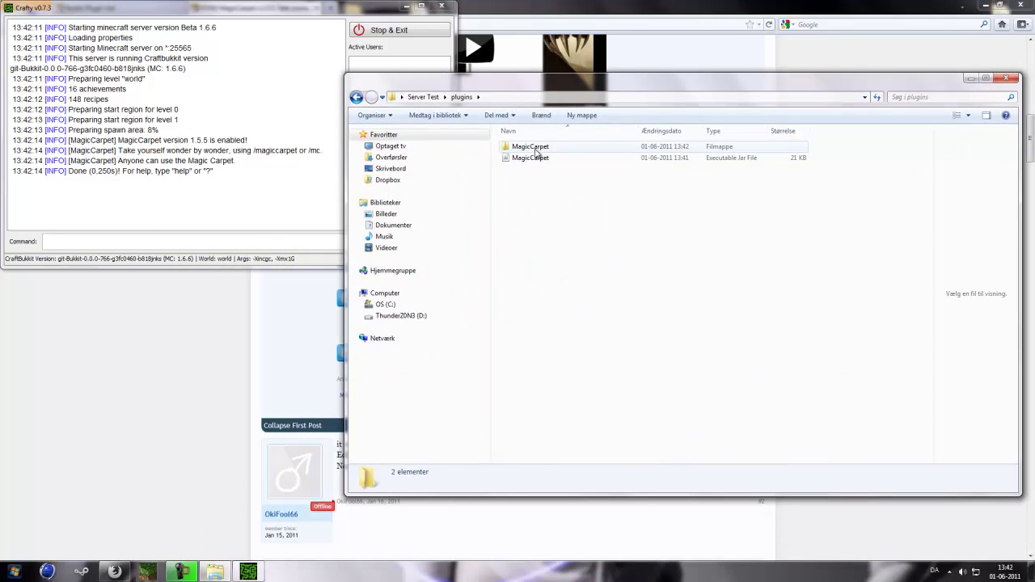
double_click(532, 148)
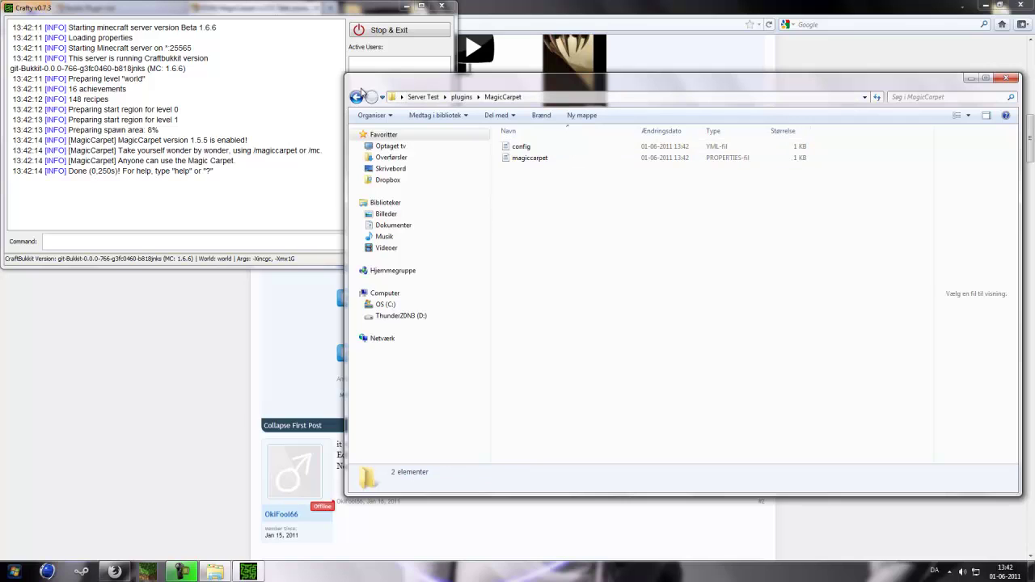
key(BackSpace)
click(547, 194)
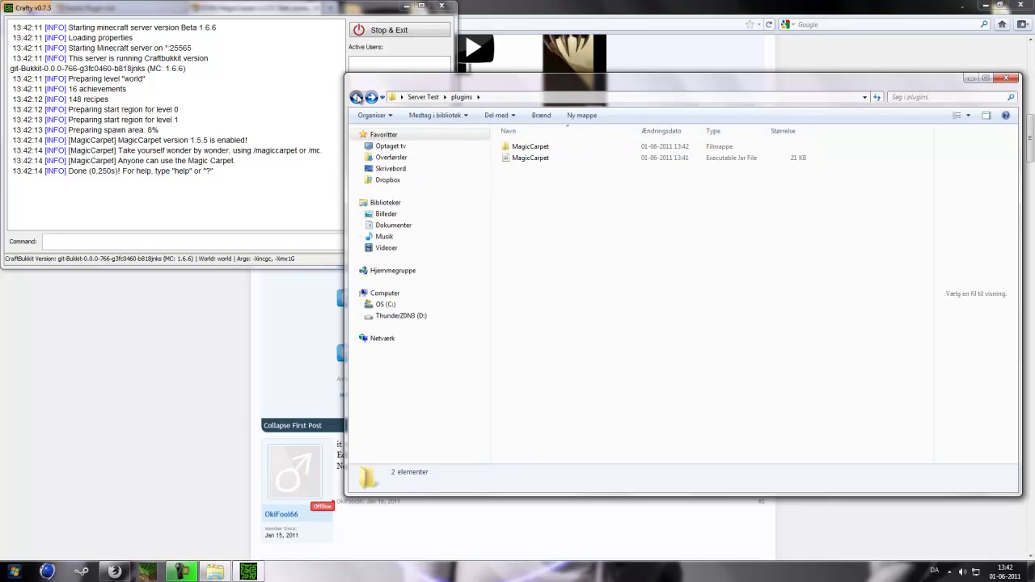
- Review the MagicCarpet loading lines in the Crafty console log and minimize the console
click(356, 97)
drag(237, 161, 255, 150)
click(265, 166)
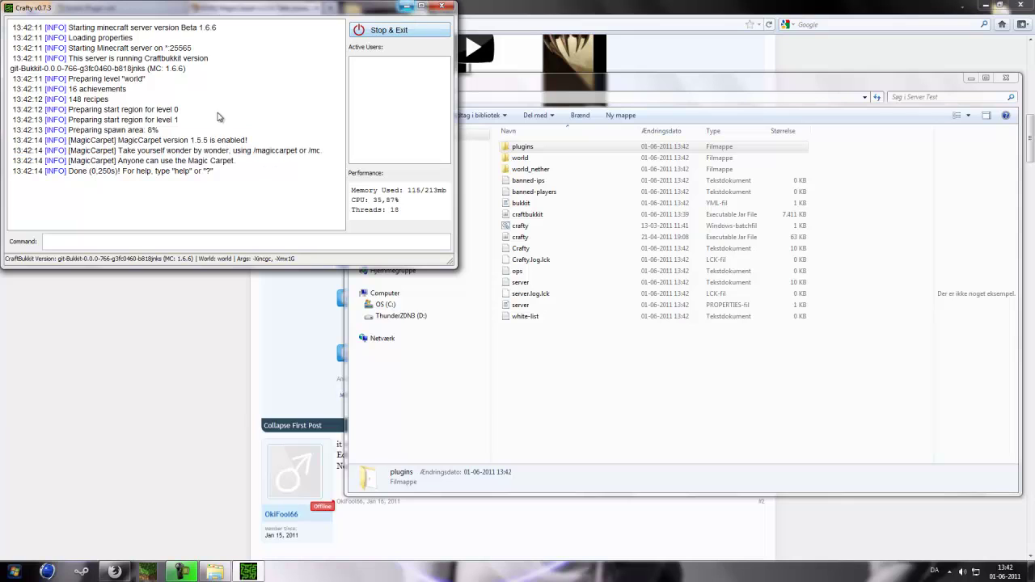
drag(11, 150, 227, 231)
click(227, 231)
click(405, 8)
- Check server.properties has an empty server-ip and port 25565, and close the MagicCarpet forum tab
click(577, 374)
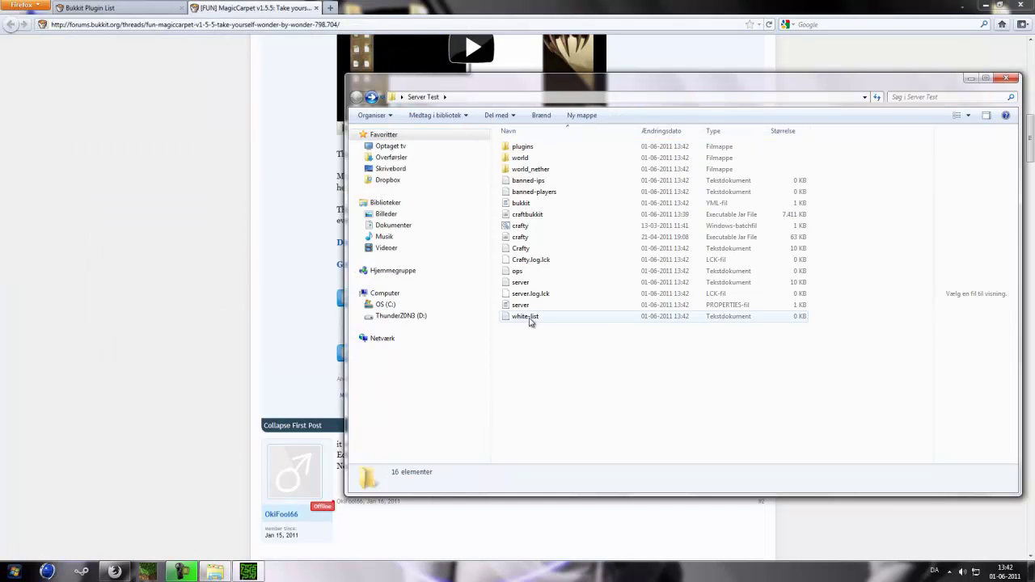
click(526, 308)
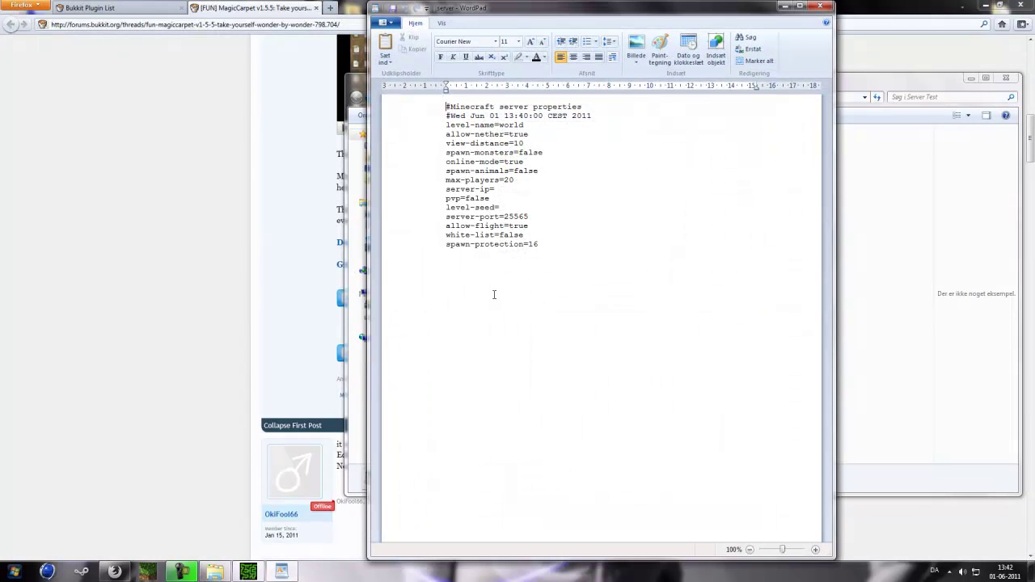
drag(526, 213, 505, 219)
click(537, 217)
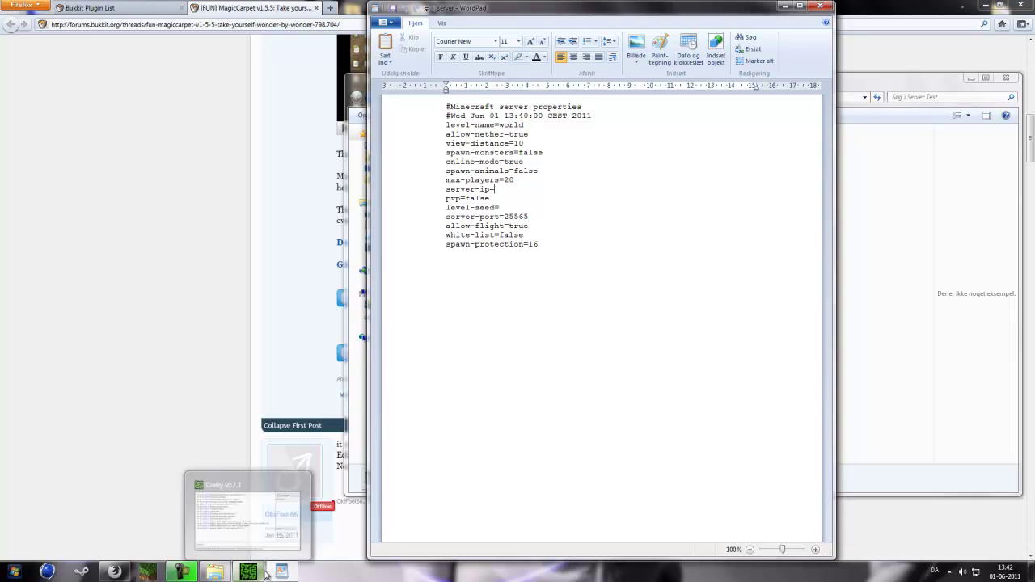
click(253, 294)
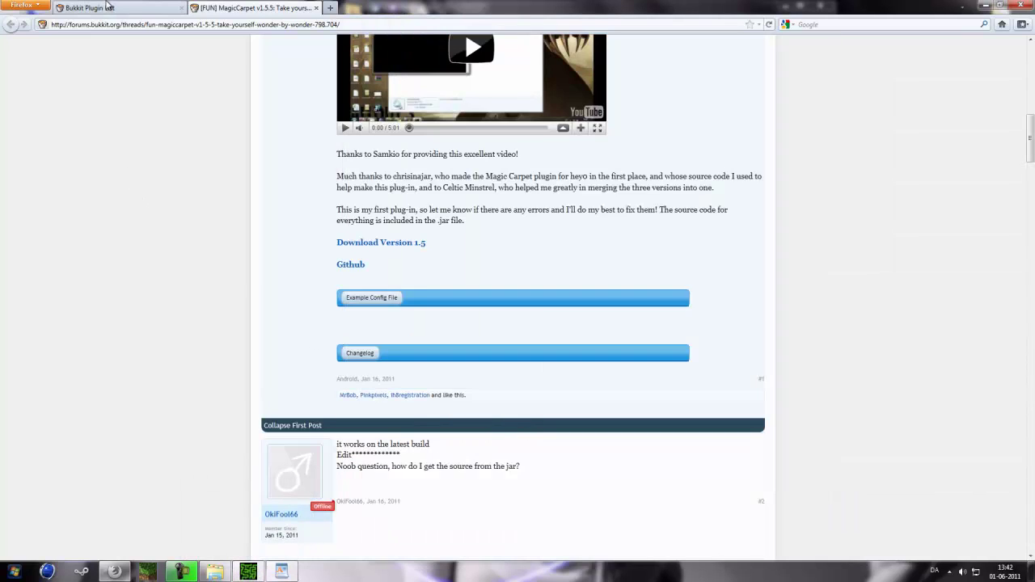
click(316, 8)
- Create the password-protected Hamachi network Minecraft--Server!!! and bring up the Join Network form
click(949, 571)
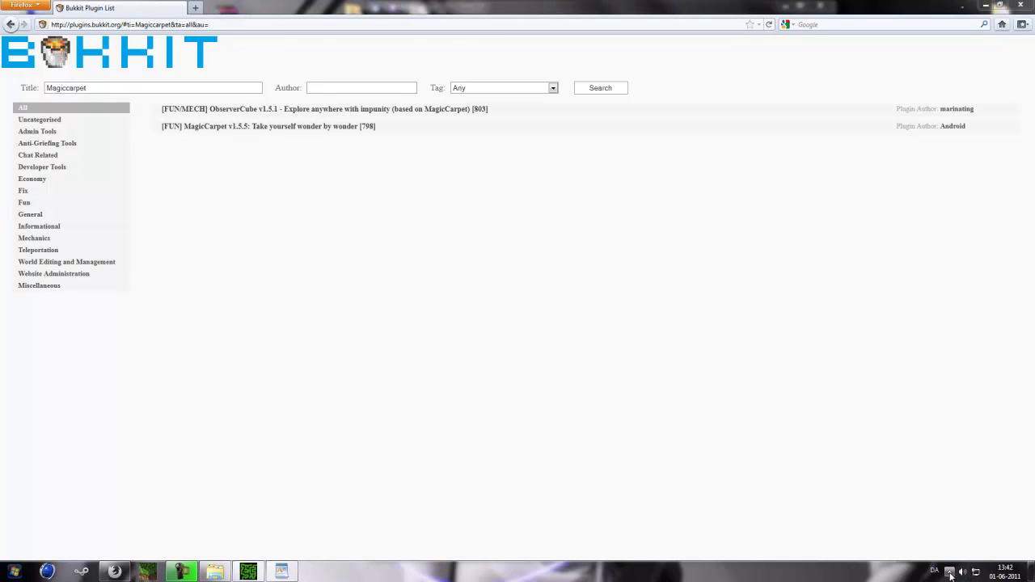
click(966, 503)
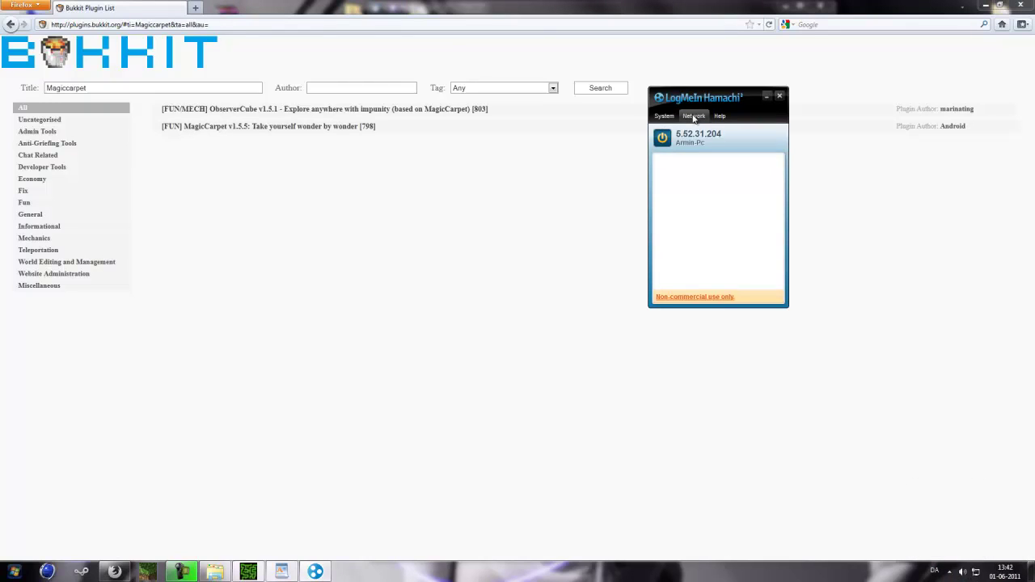
click(693, 117)
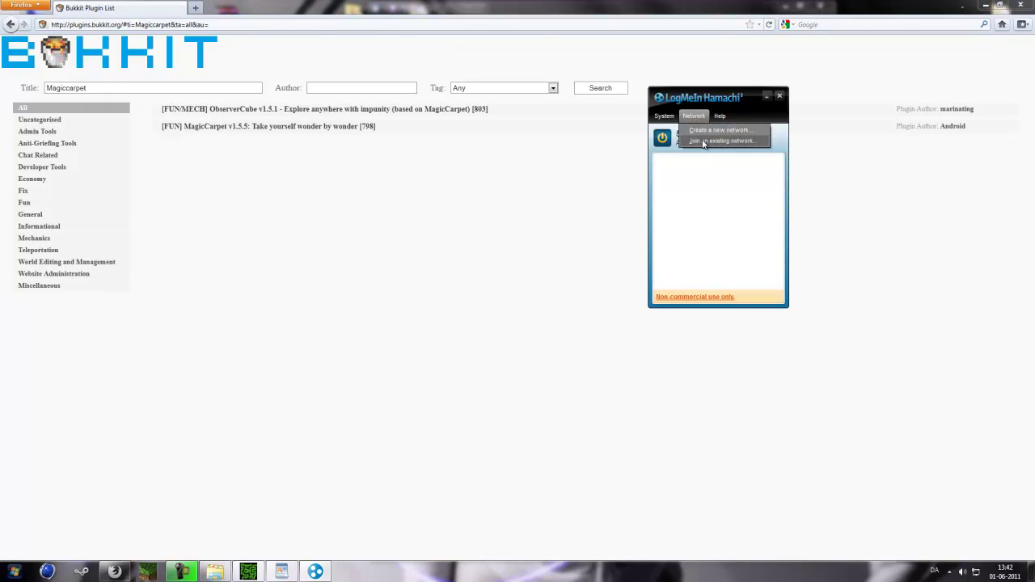
click(703, 185)
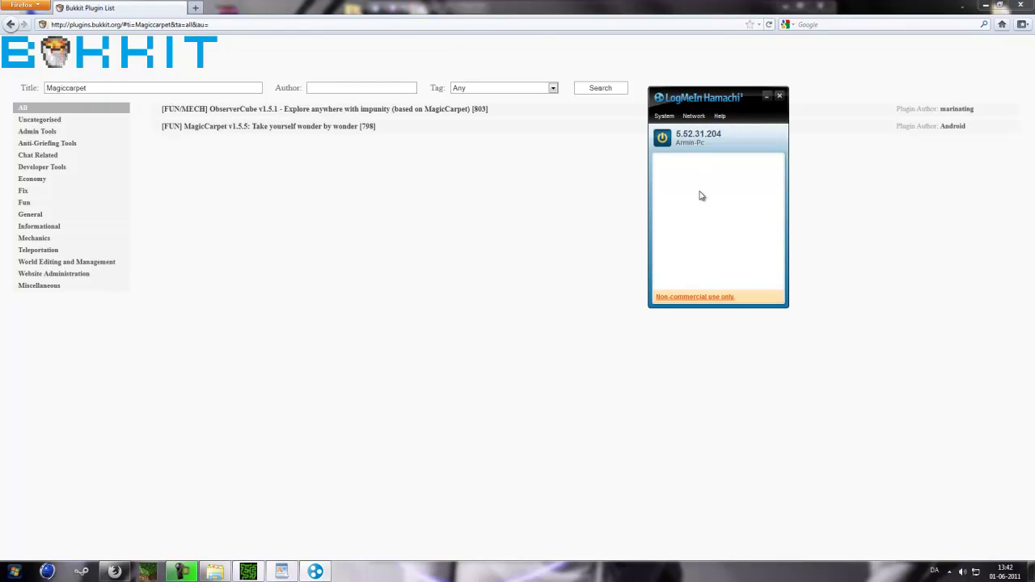
click(697, 119)
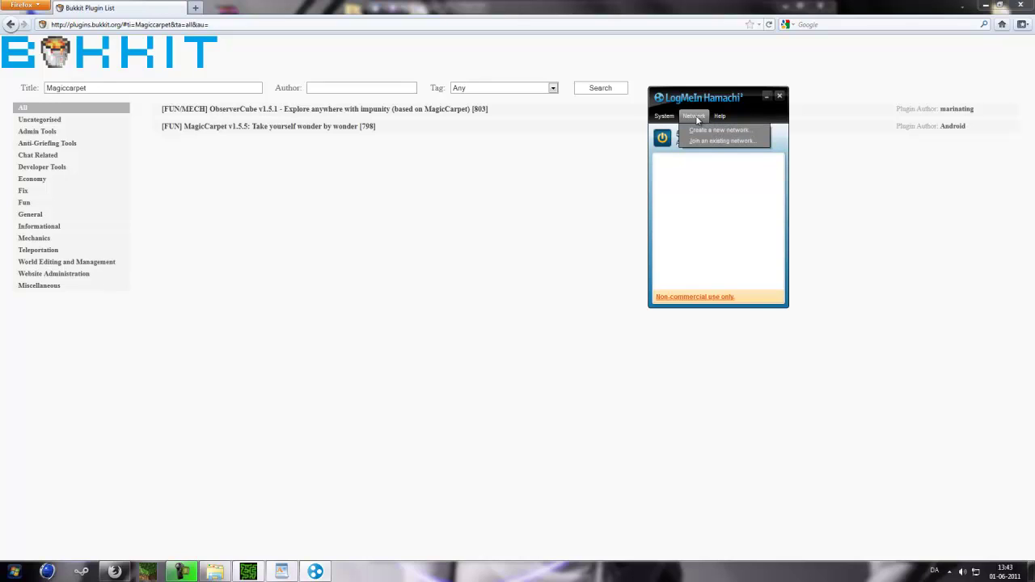
click(715, 131)
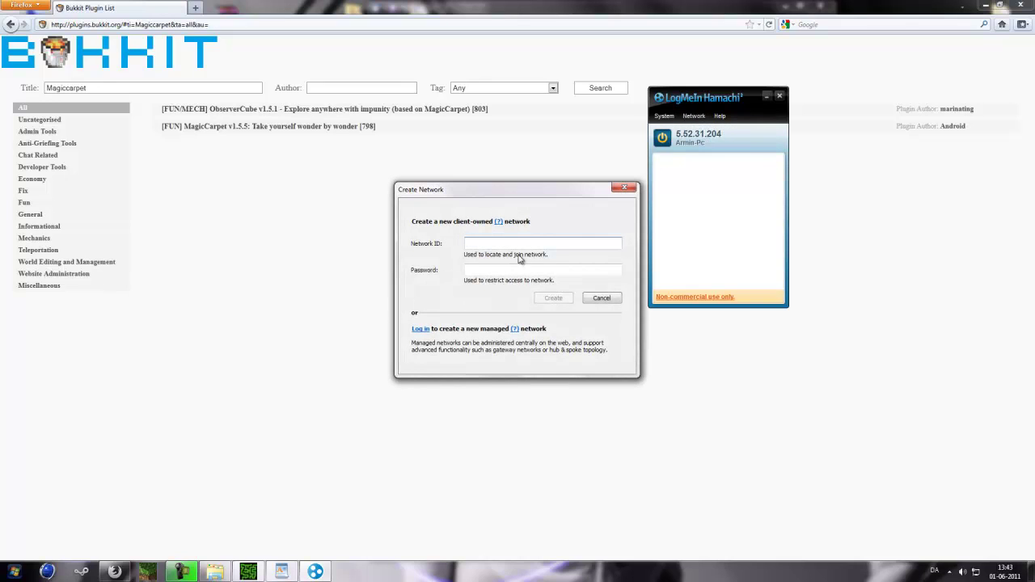
text(Minecraft-Serveret!)
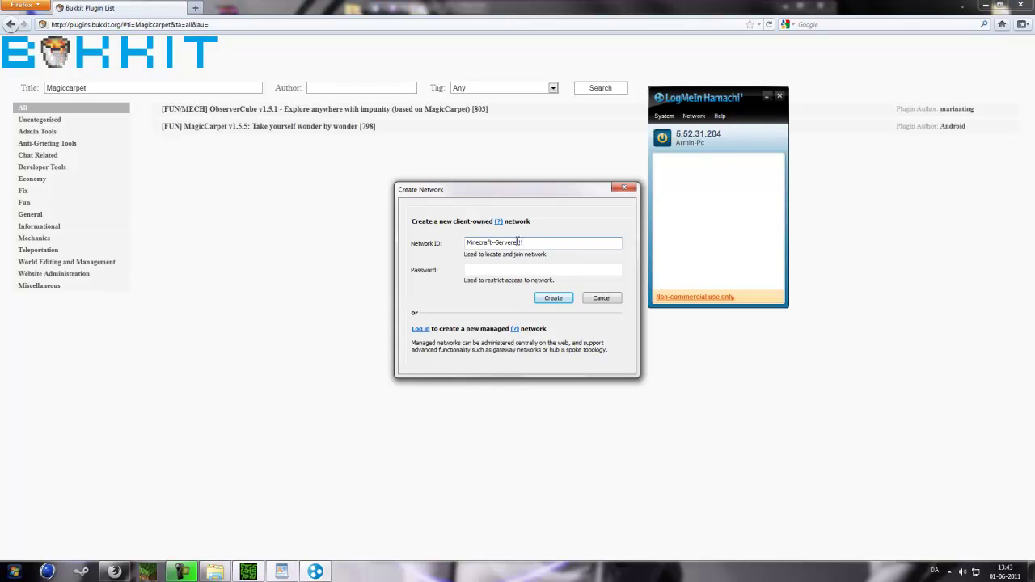
click(517, 270)
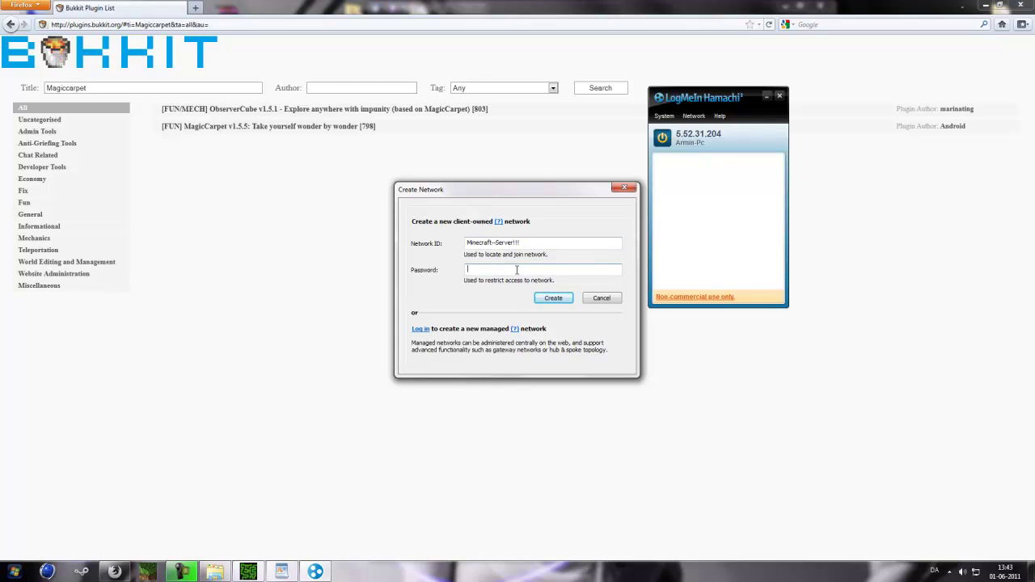
click(553, 297)
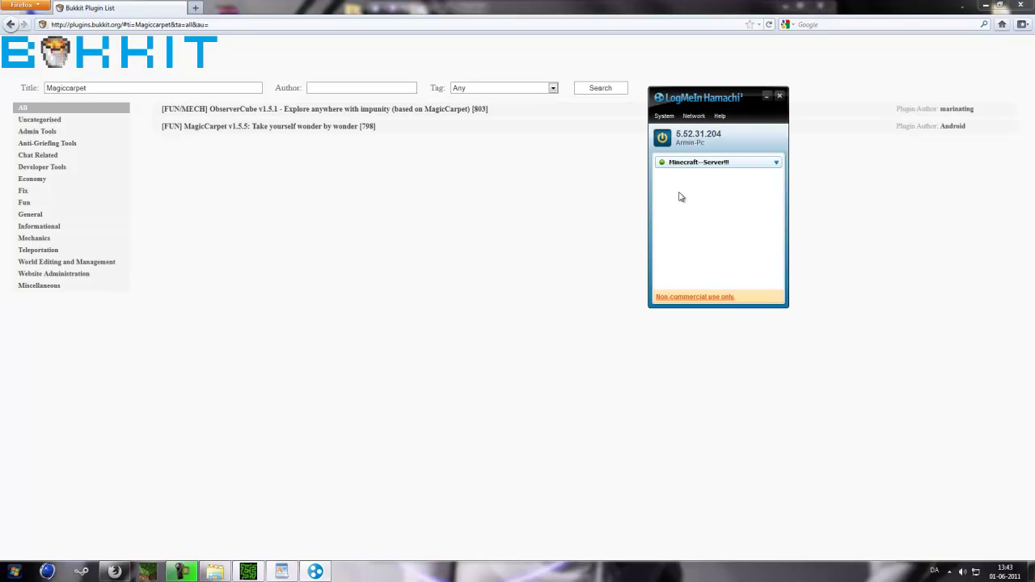
click(694, 116)
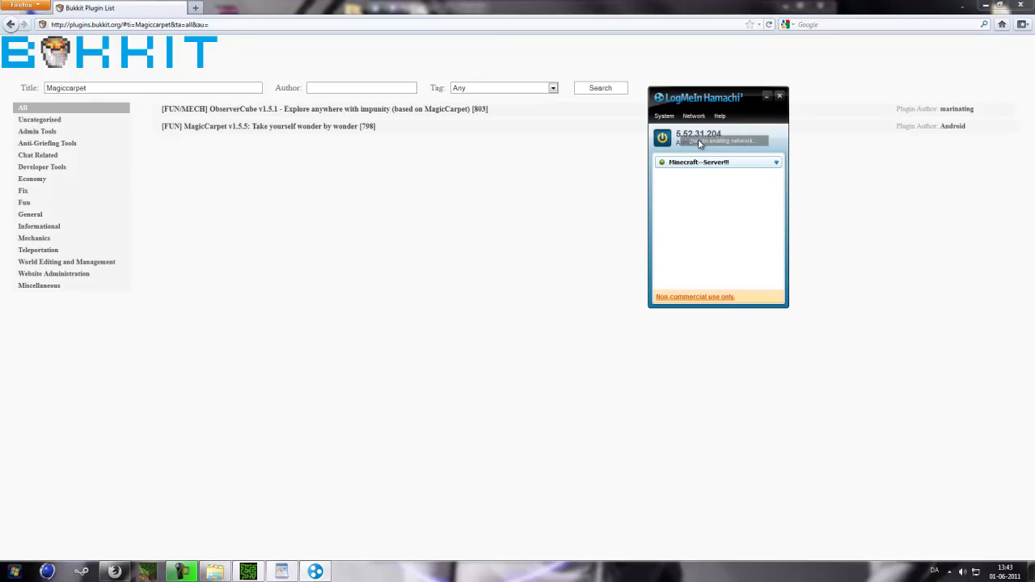
click(697, 140)
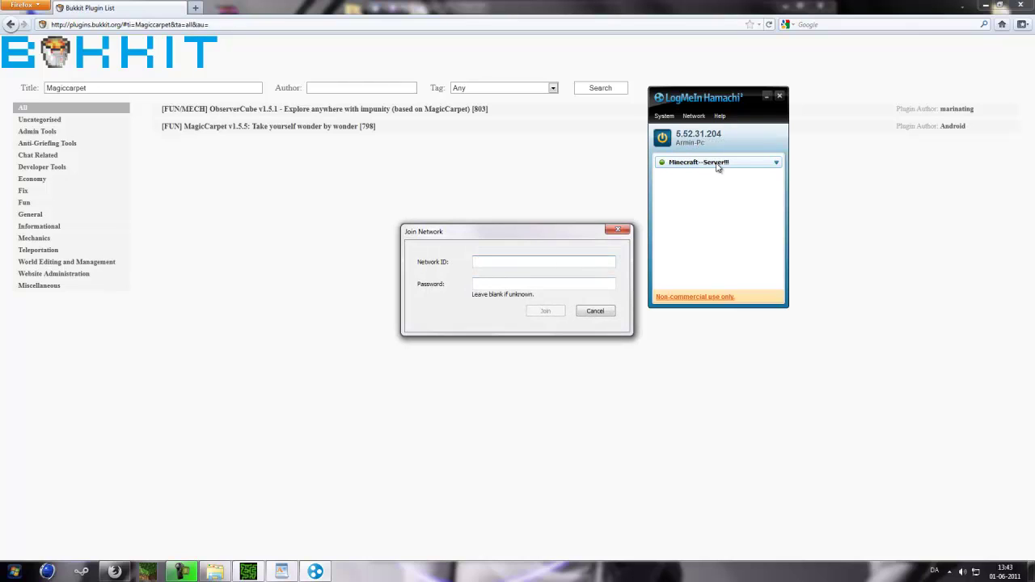
- Submit the Minecraft--Server!!! network ID and password to Join Network, getting the already-a-member error
text(Minecraft--Server!!!!)
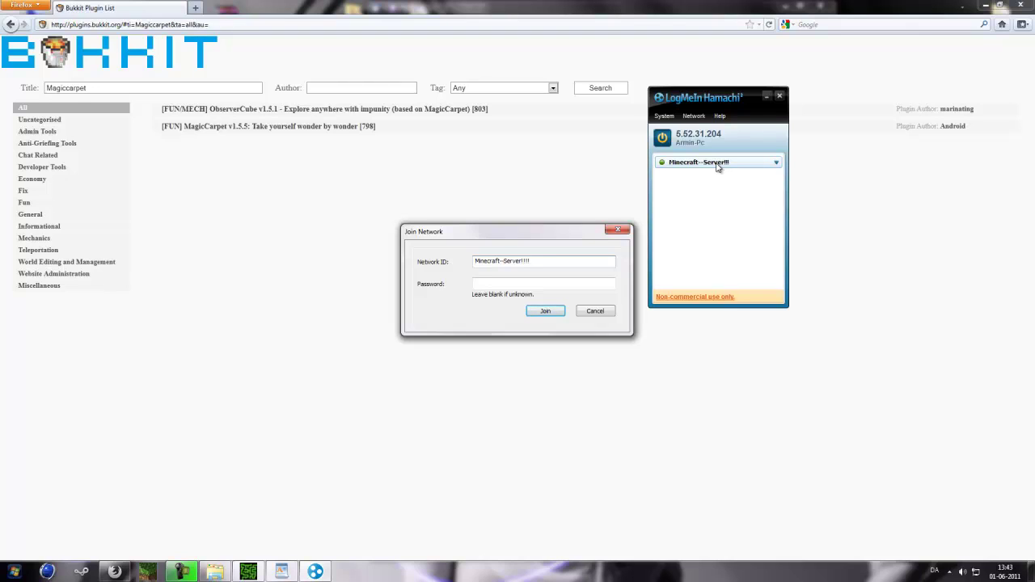
click(543, 283)
text(••)
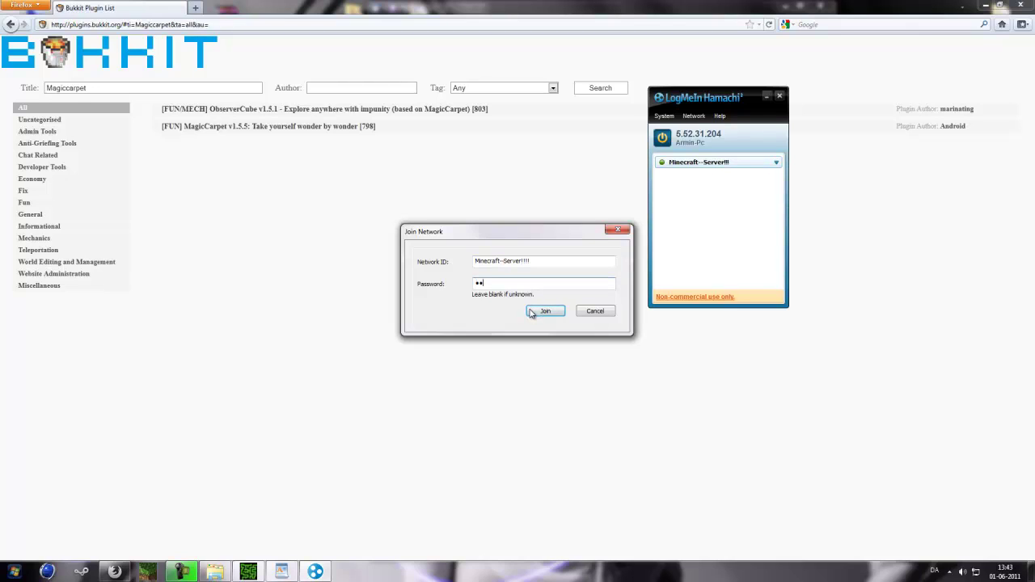
click(535, 313)
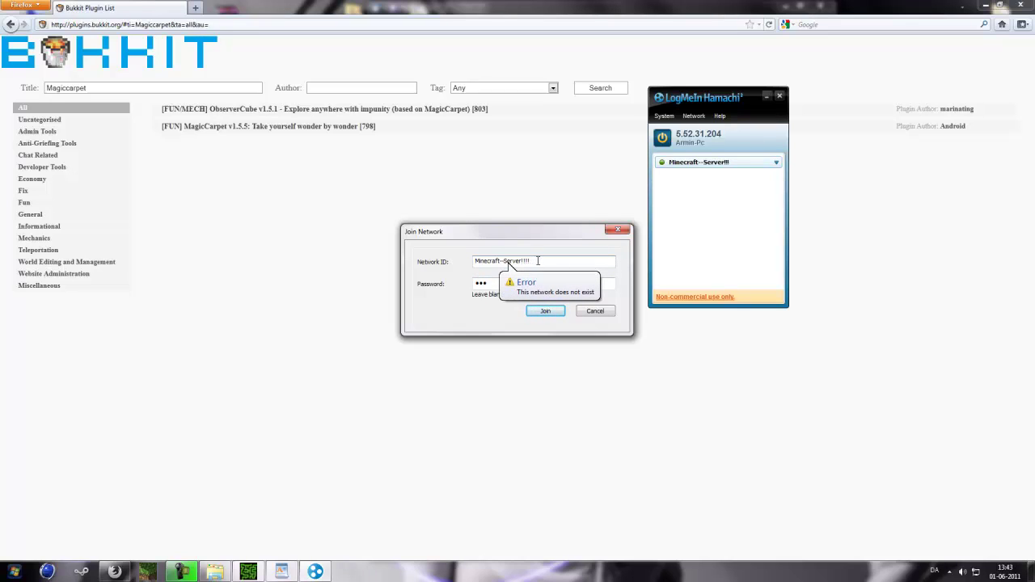
click(536, 311)
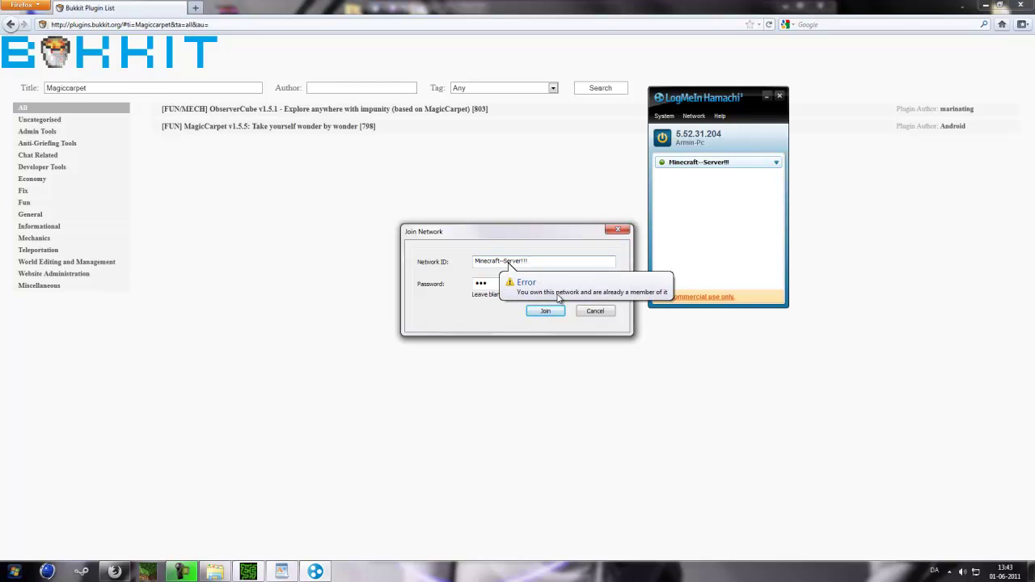
- Cancel the join and review the Minecraft--Server!!! network's access settings
click(595, 310)
right_click(699, 162)
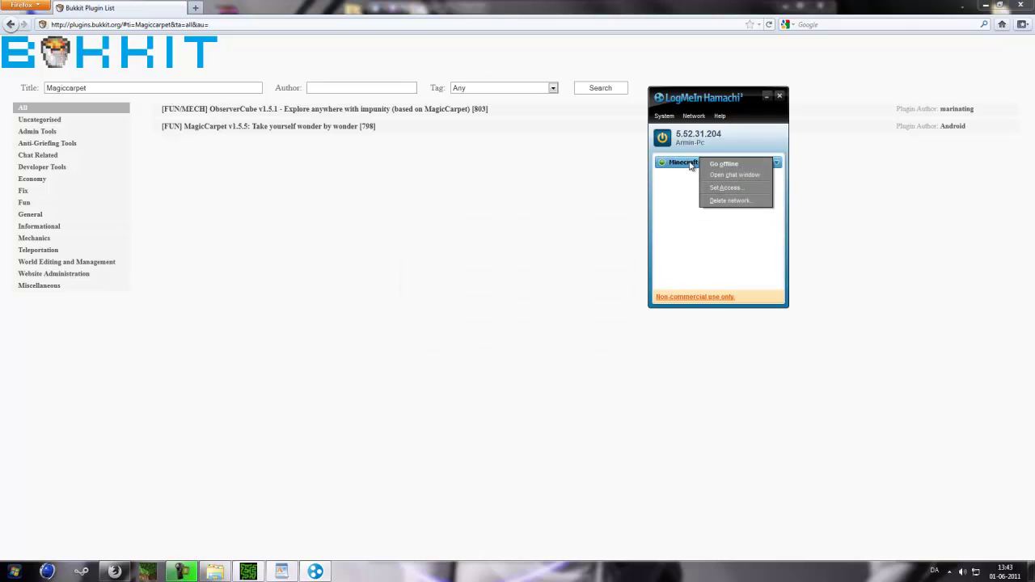
click(723, 188)
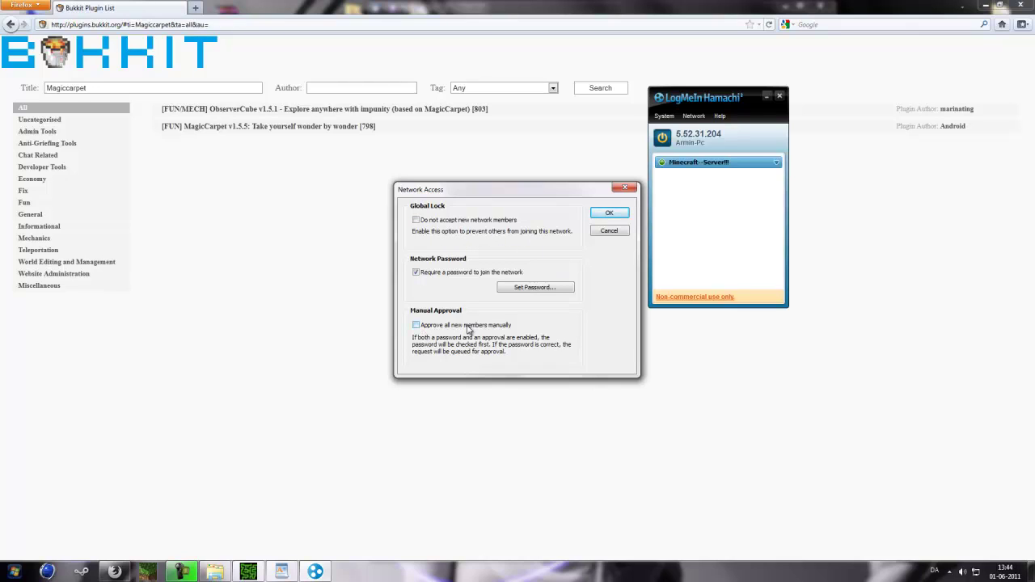
click(621, 191)
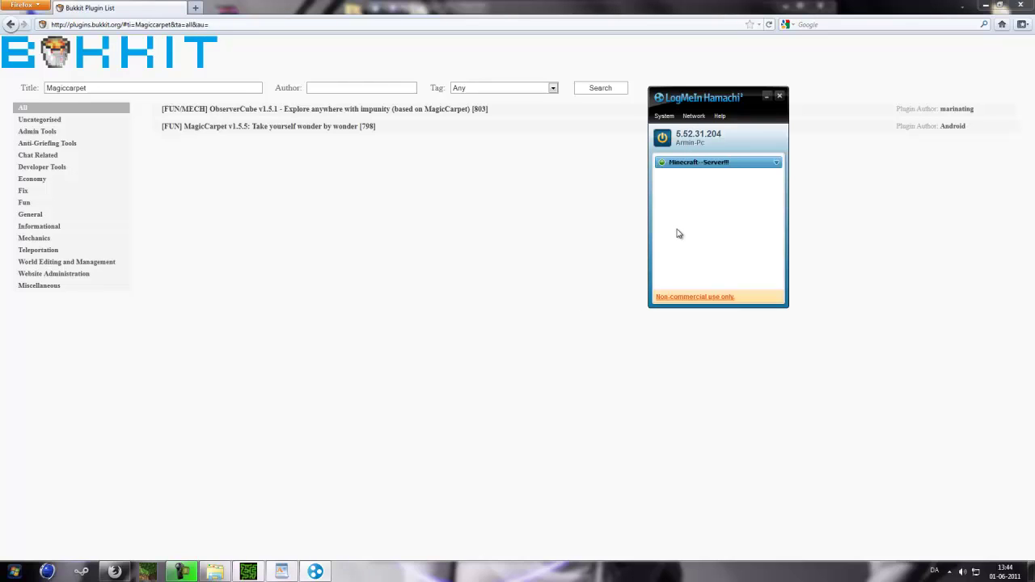
- Close Hamachi and Firefox, then reopen Hamachi from the notification area
click(779, 98)
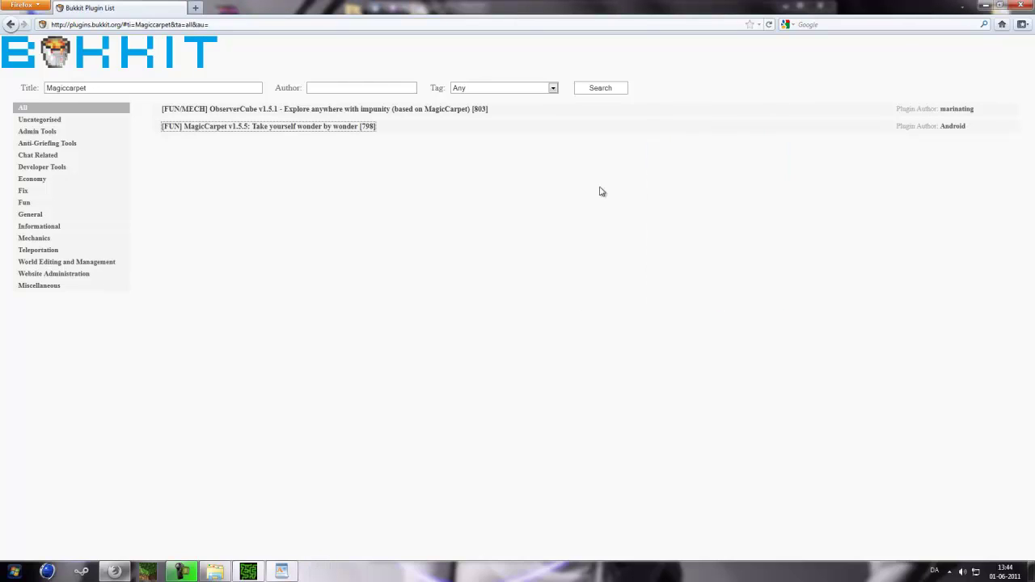
click(1022, 6)
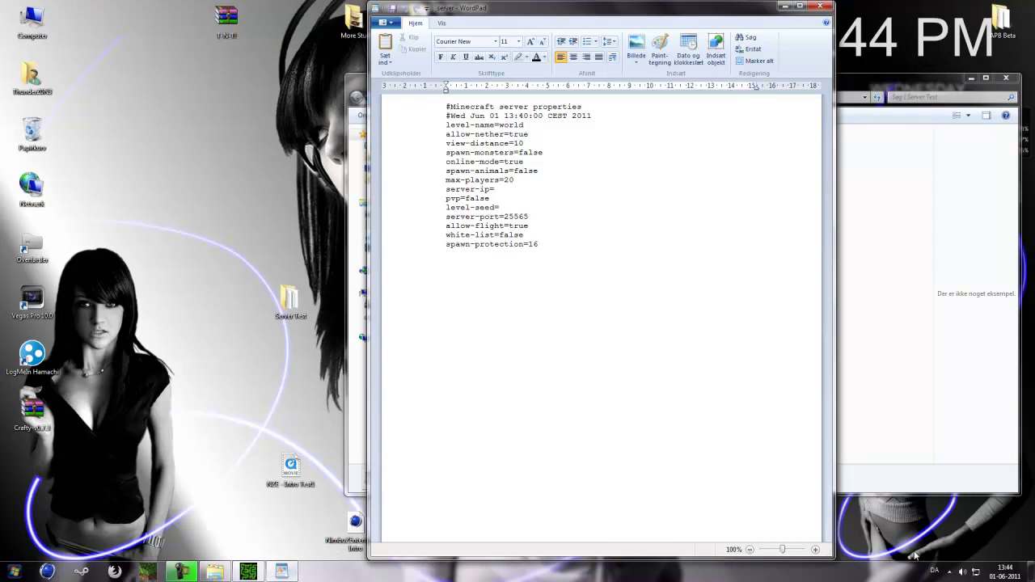
click(950, 572)
click(950, 517)
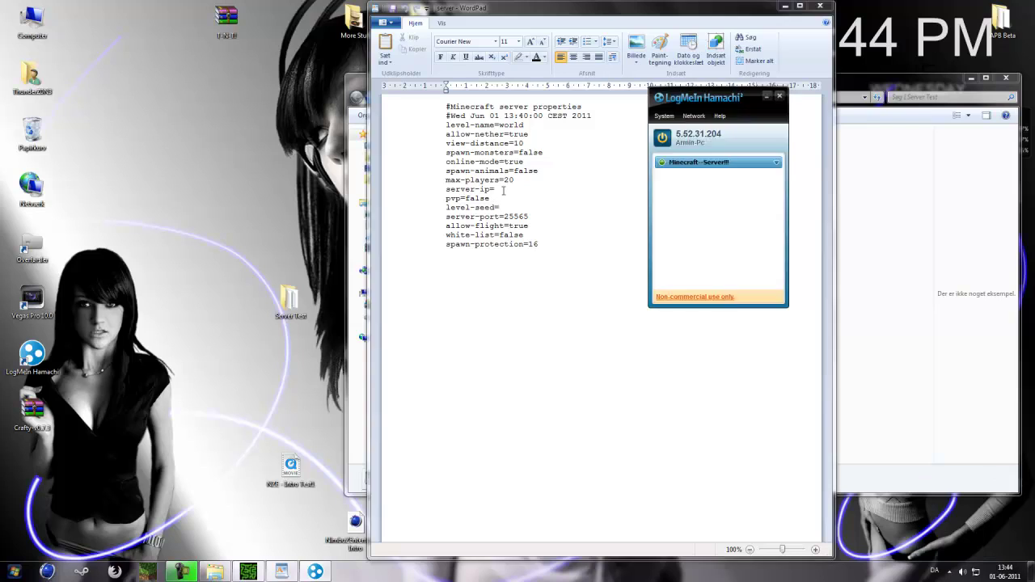
- Set server-ip to the Hamachi address 5.52.31.204 in server.properties and save the file
key(alt+Tab)
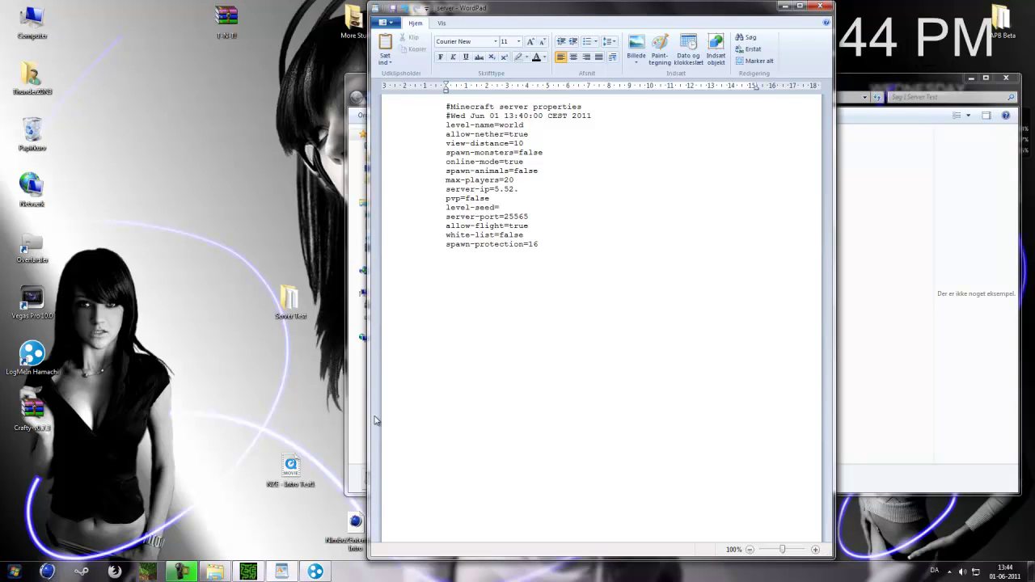
click(316, 572)
click(525, 191)
text(31.204)
click(316, 571)
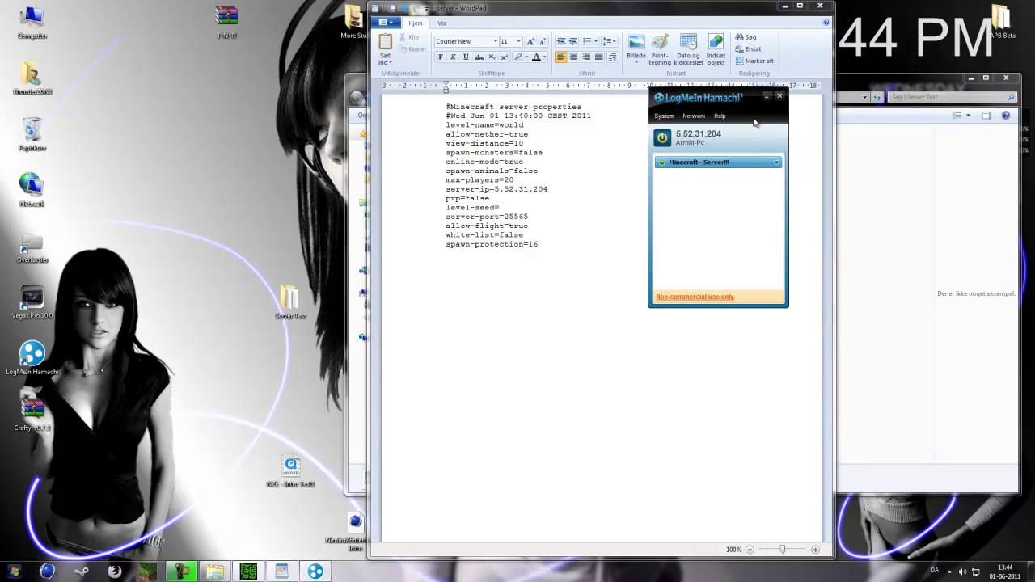
click(767, 96)
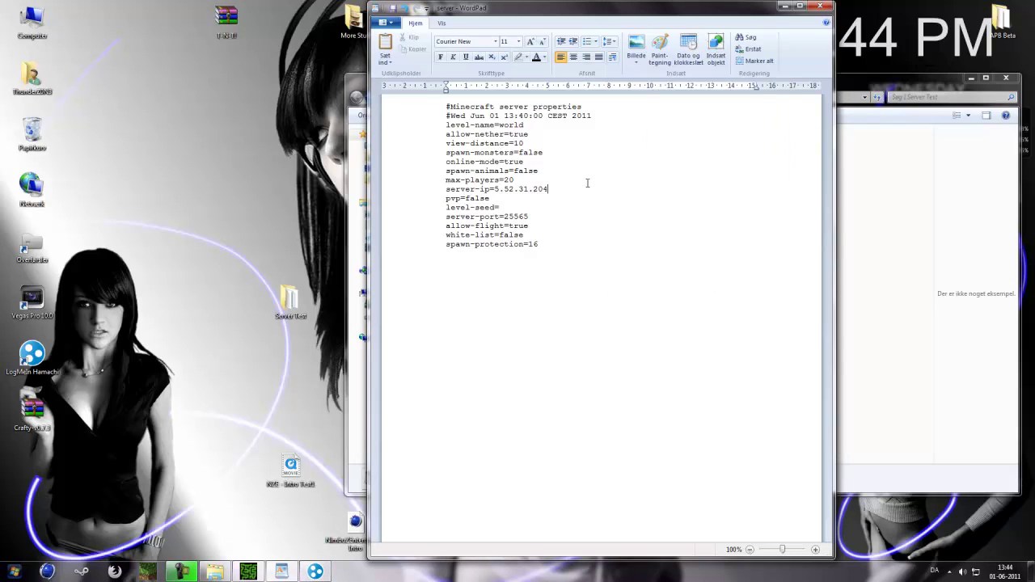
click(392, 8)
- Close server.properties and start Crafty so the server runs on 5.52.31.204:25565
click(822, 7)
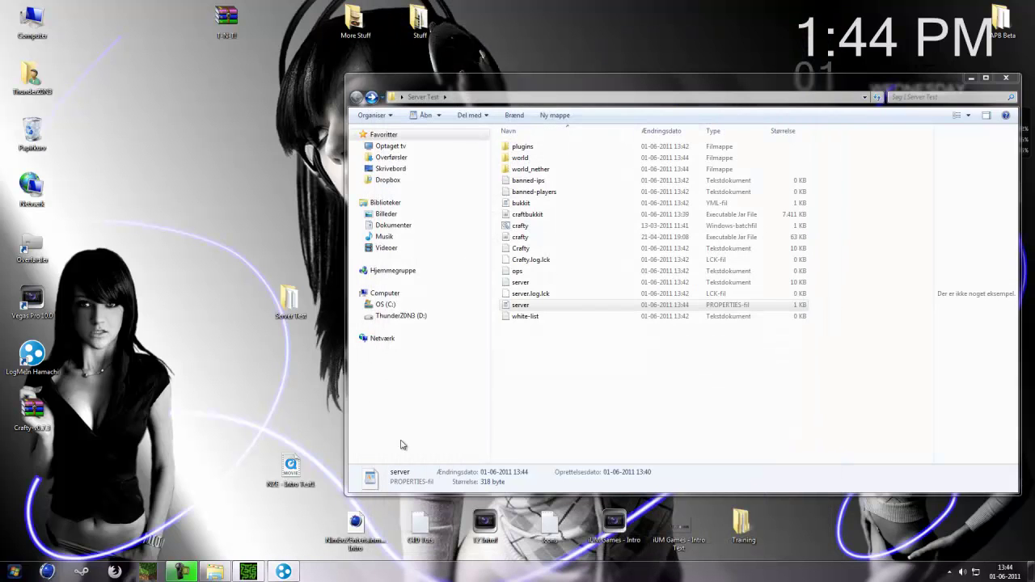
click(250, 572)
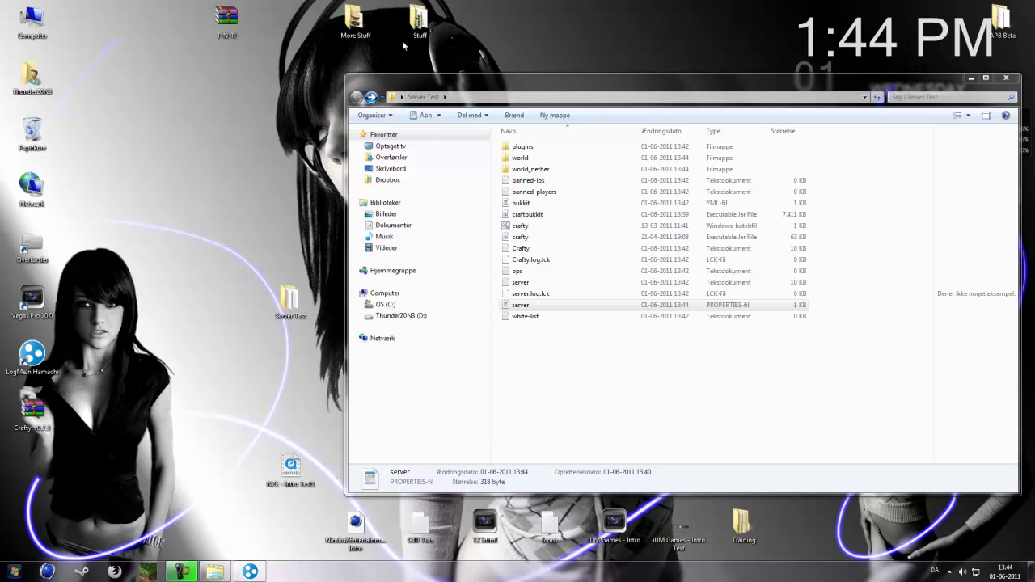
click(521, 228)
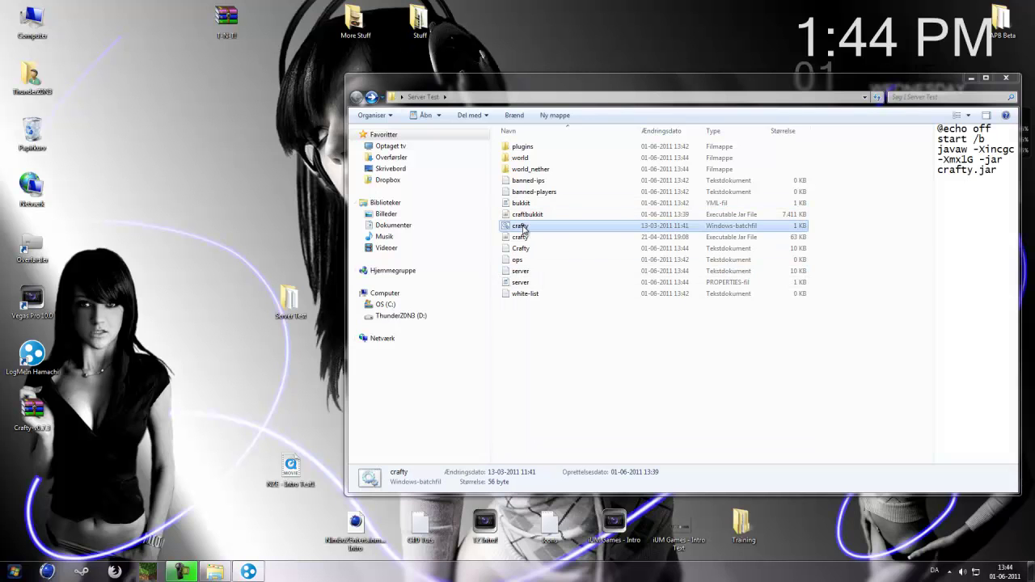
double_click(522, 227)
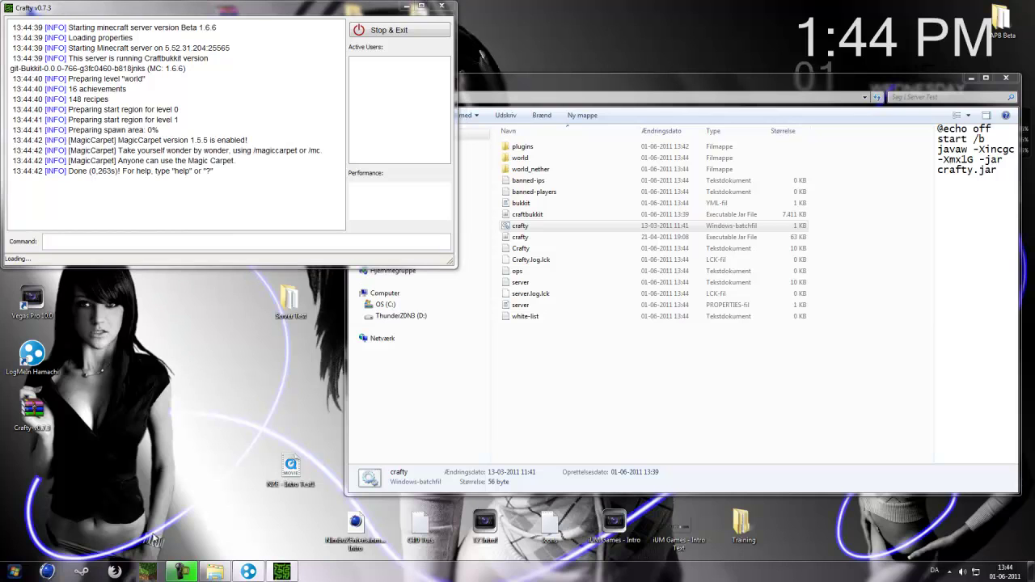
- Log into Minecraft, maximize its window and go to the multiplayer connection screen
click(147, 571)
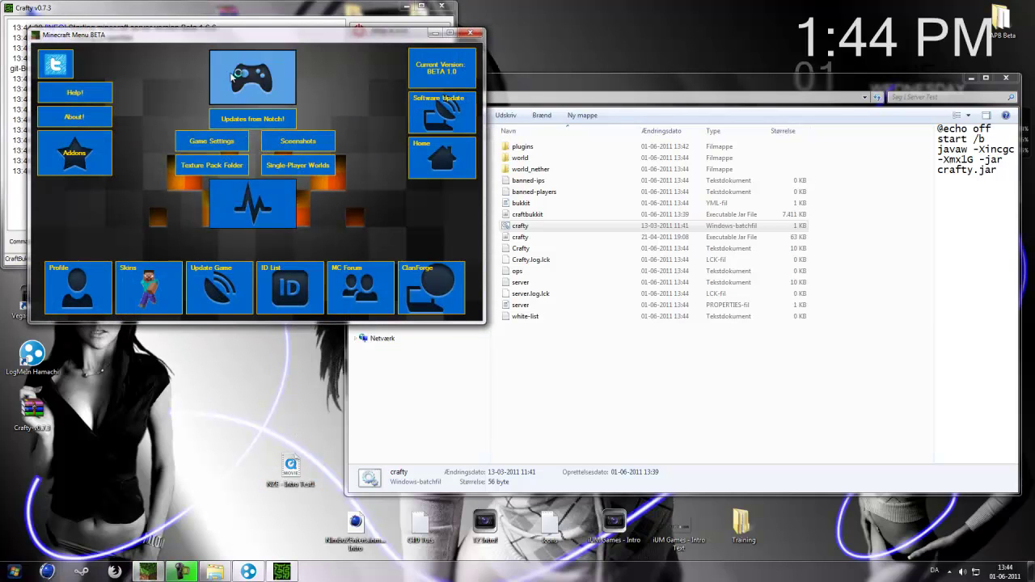
click(232, 76)
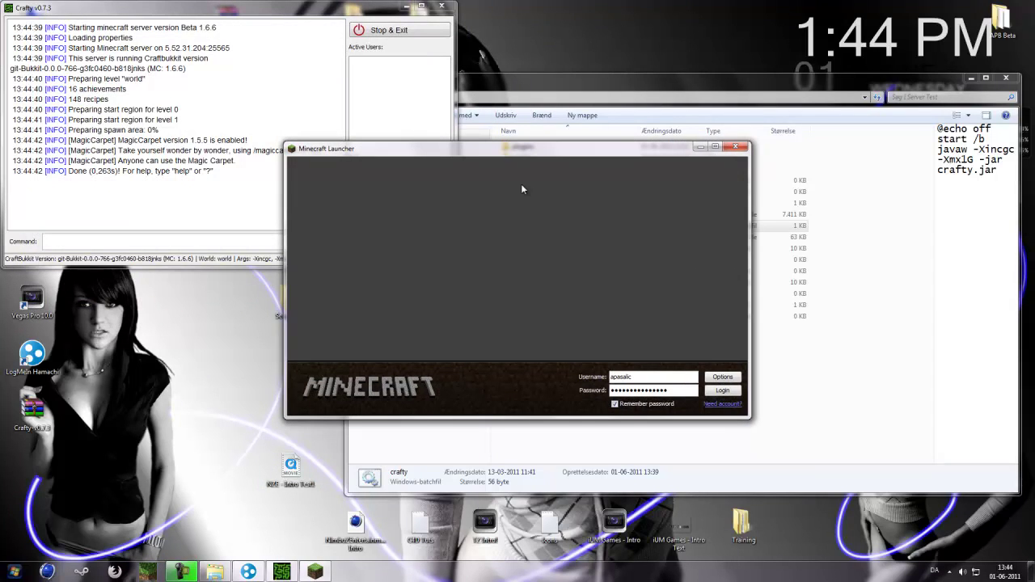
click(722, 389)
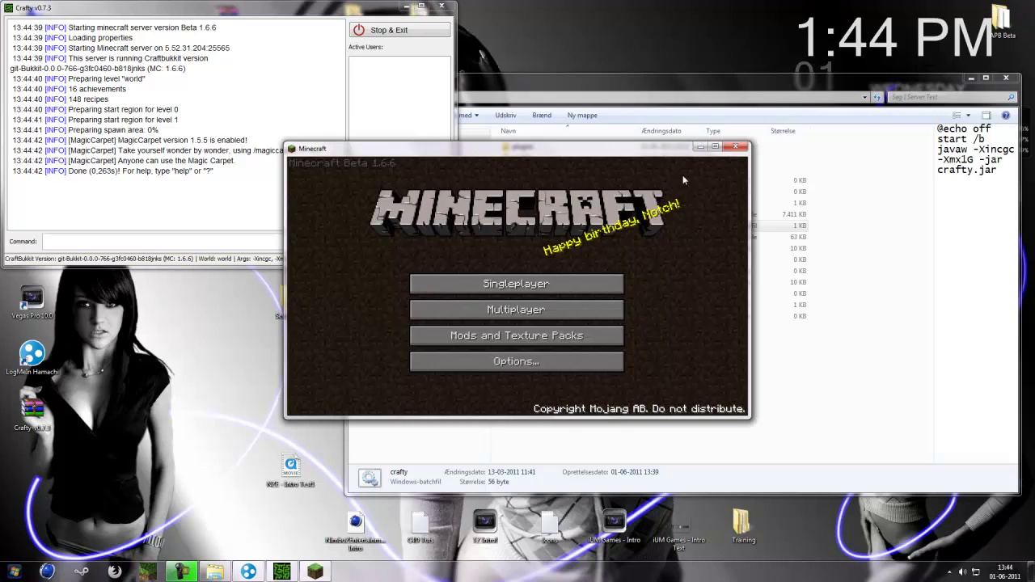
click(717, 147)
click(518, 280)
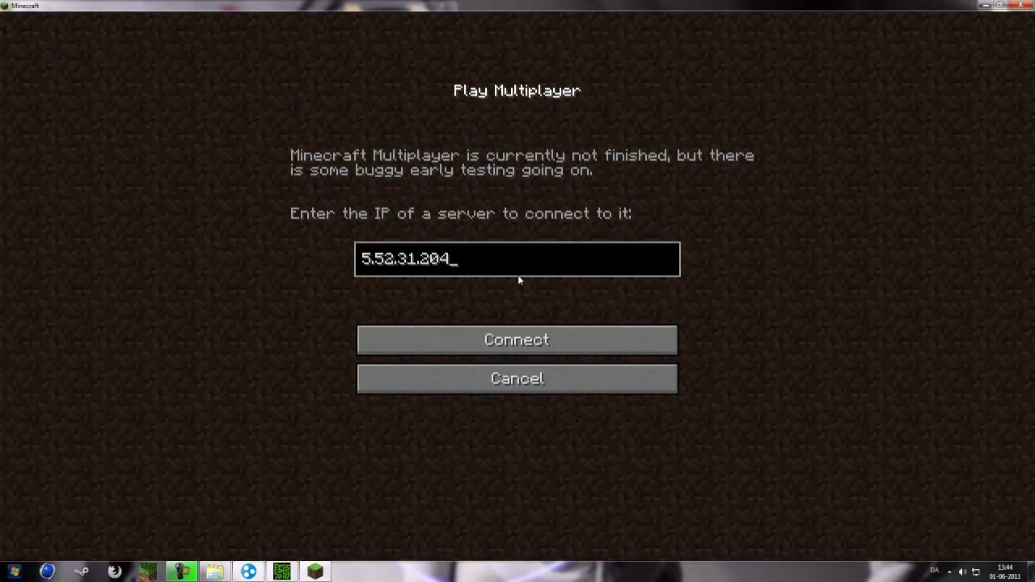
- Connect to the server at 5.52.31.204 and walk from the beach onto the grass field
click(518, 342)
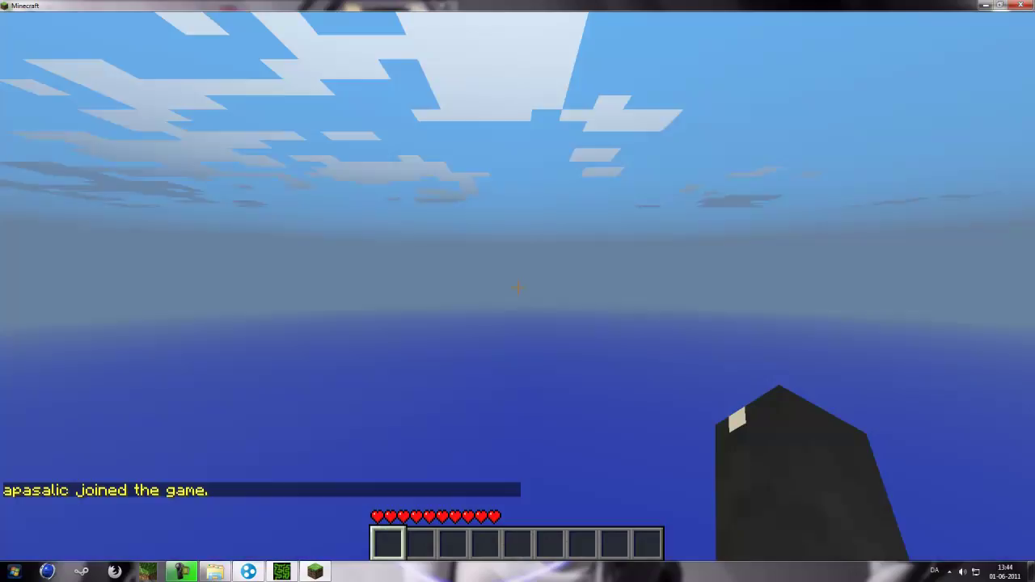
key(w)
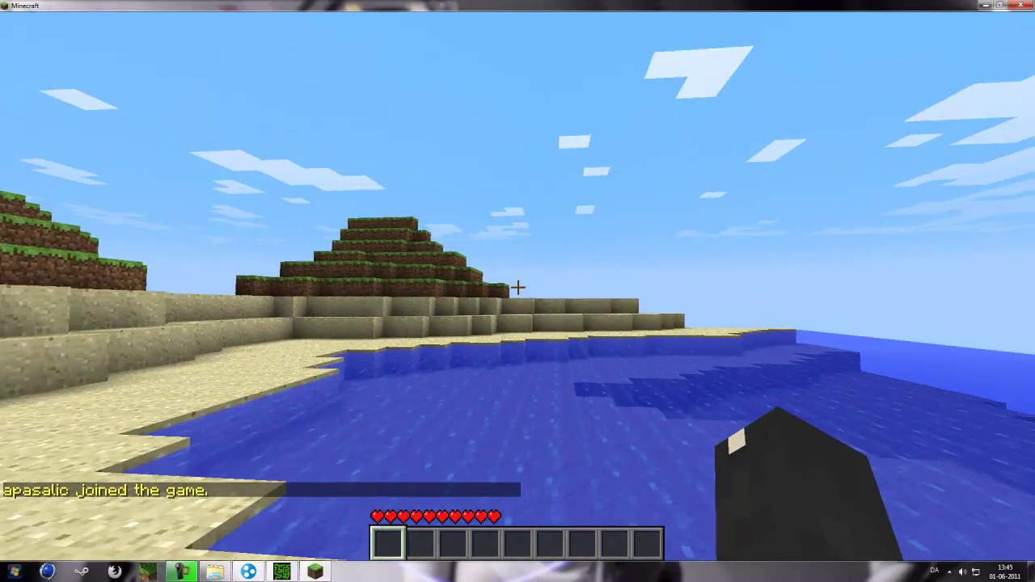
key(w)
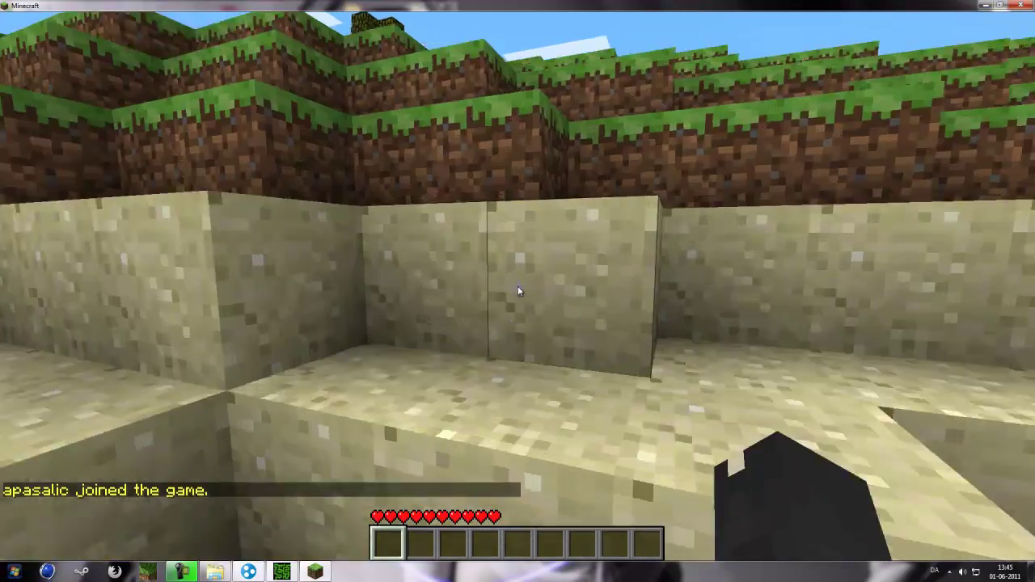
key(w)
key(space)
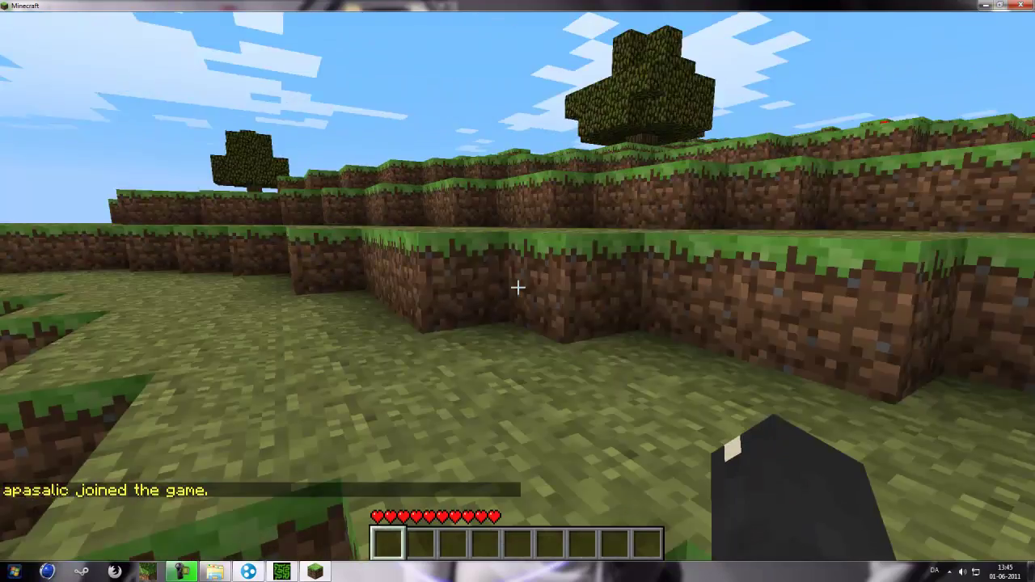
- Summon the glass magic carpet with the /mc chat command, then pause the game
text(t/m)
key(Return)
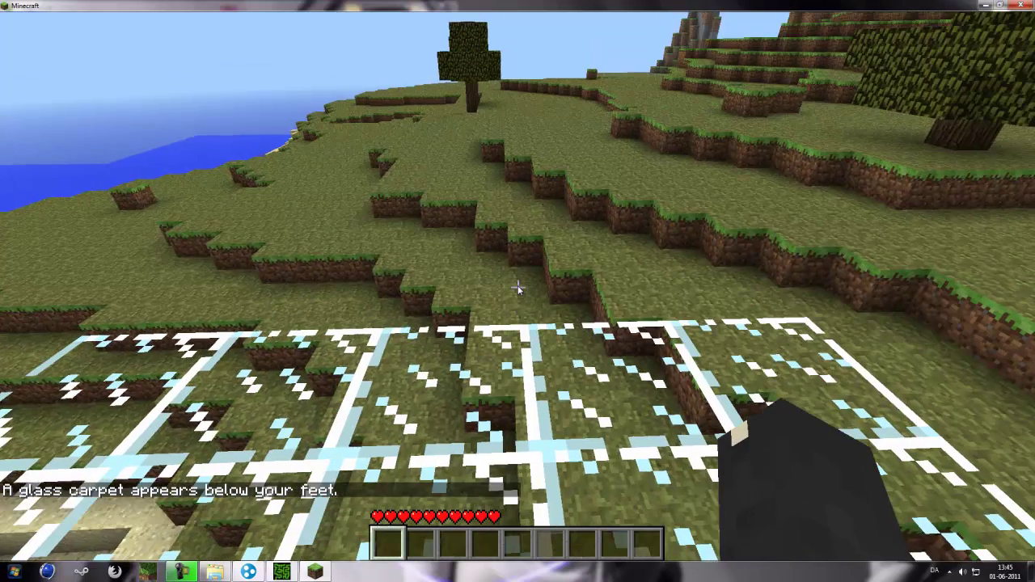
key(Escape)
click(282, 572)
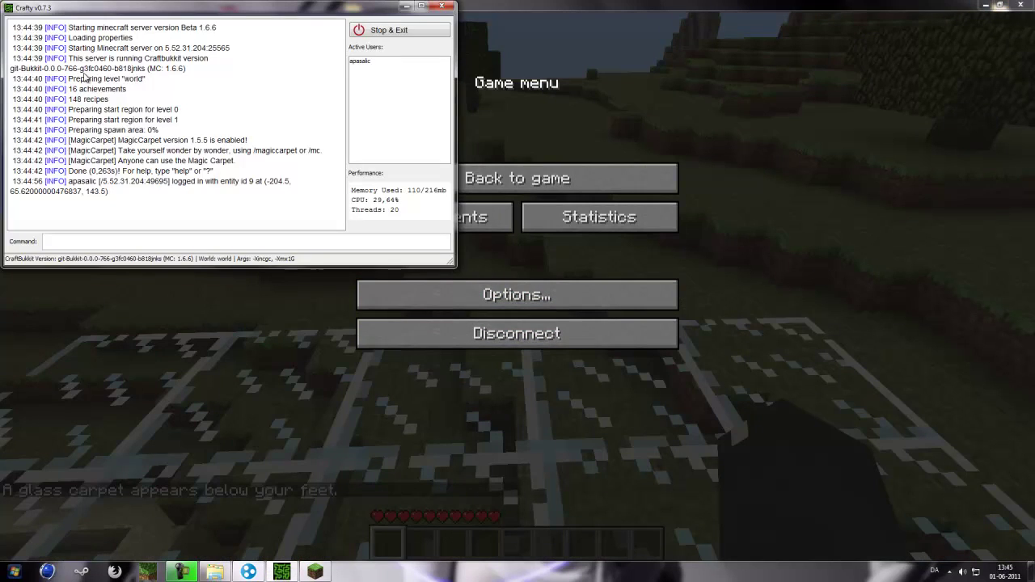
- Kick the player from Crafty's Active Users list and rejoin the server in Minecraft
right_click(364, 65)
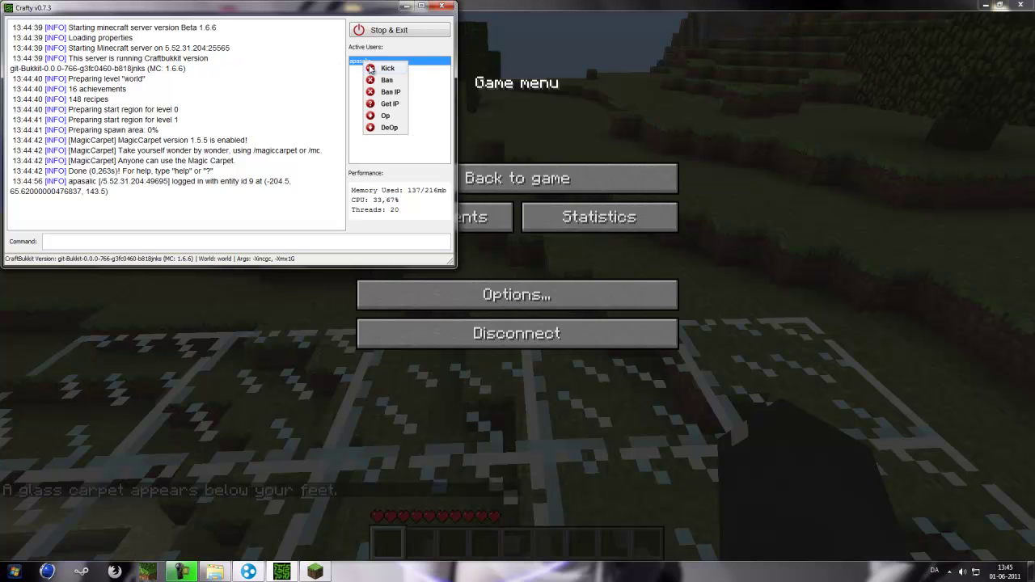
click(374, 72)
click(528, 380)
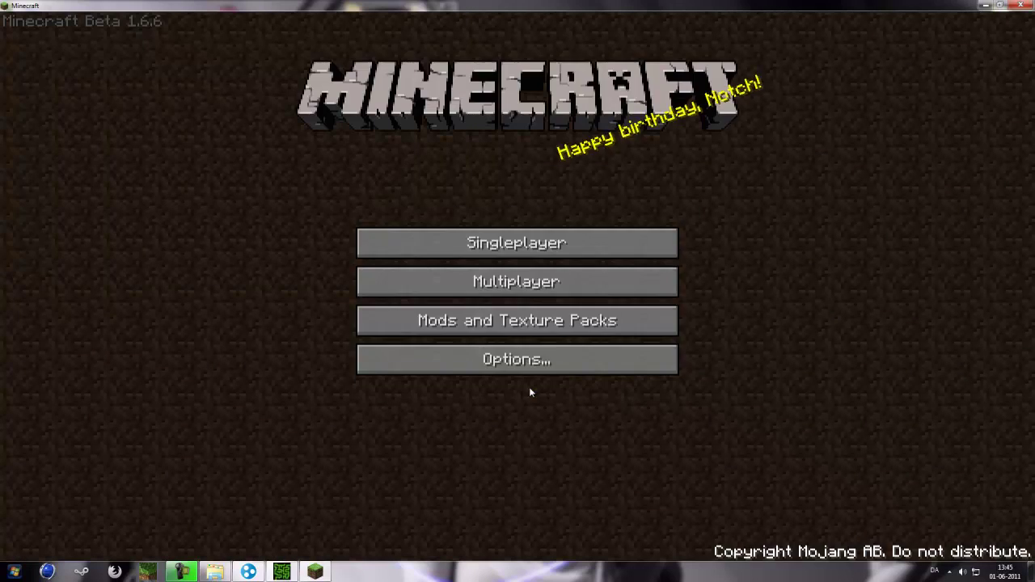
click(528, 281)
click(518, 338)
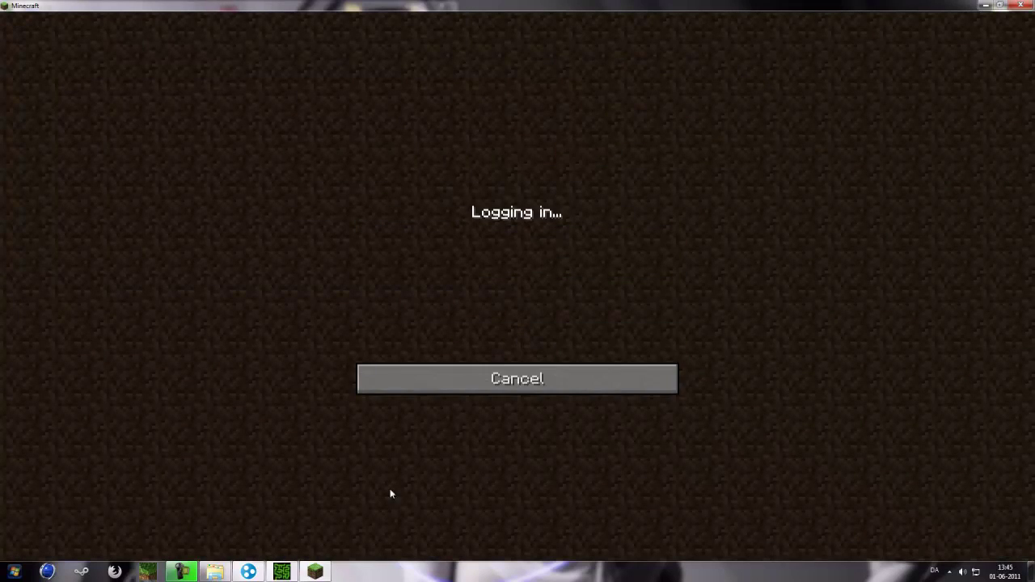
click(281, 572)
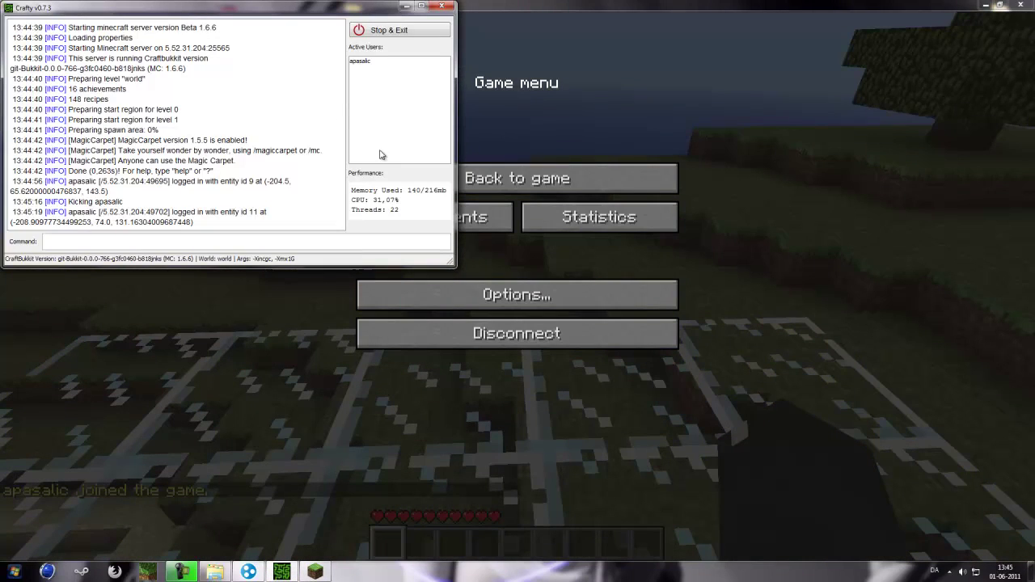
- Look up the connected player's IP address with Crafty's Get IP action
right_click(367, 63)
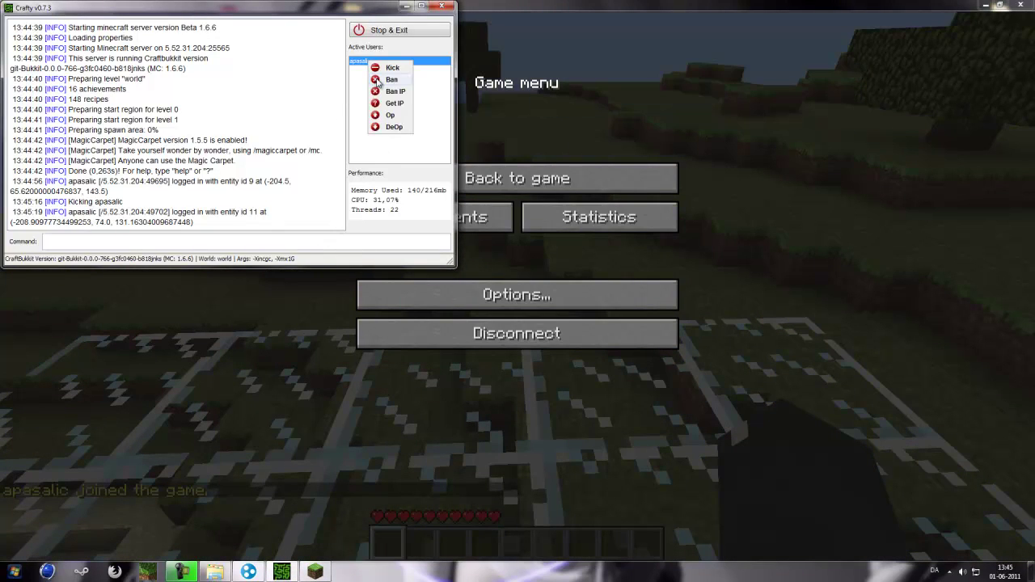
click(391, 103)
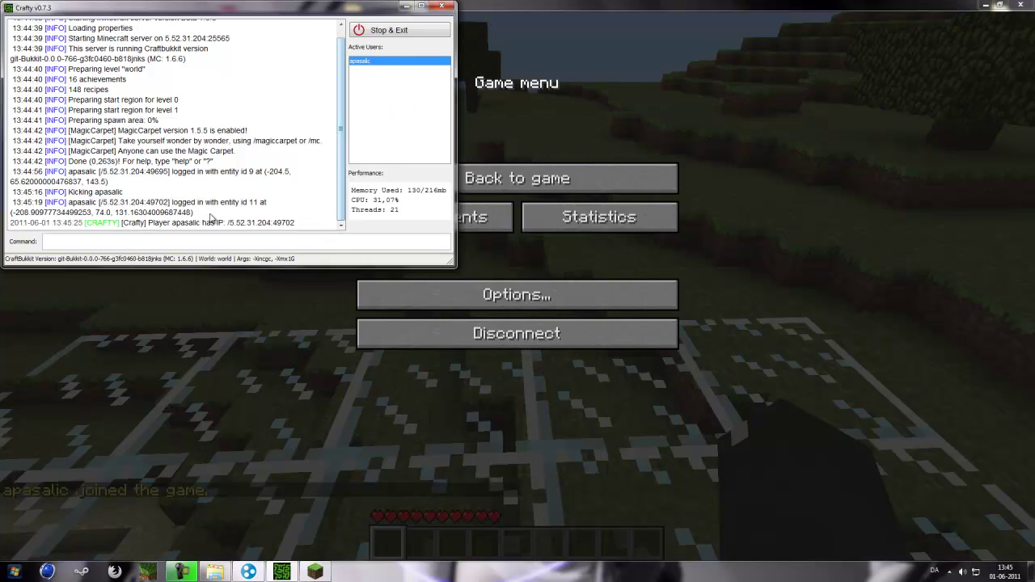
drag(304, 223, 223, 228)
click(273, 233)
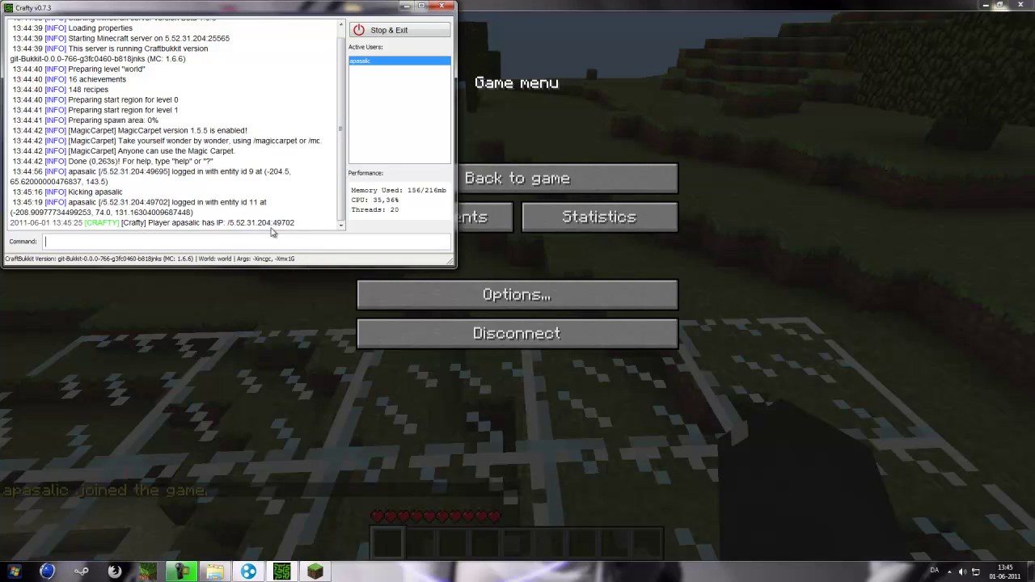
- Make the player operator, remove operator status, then make them operator again
right_click(362, 63)
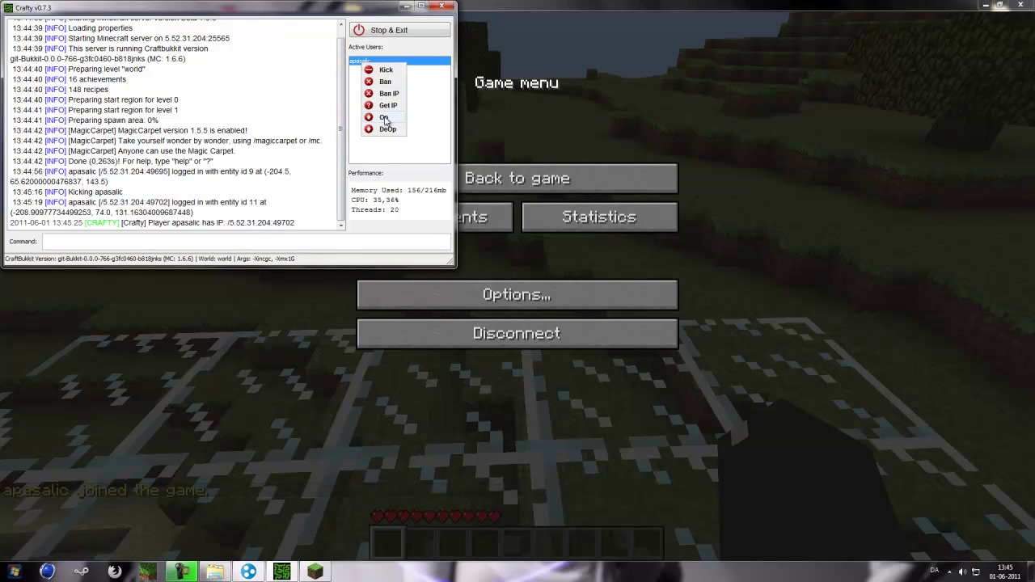
click(383, 117)
right_click(369, 63)
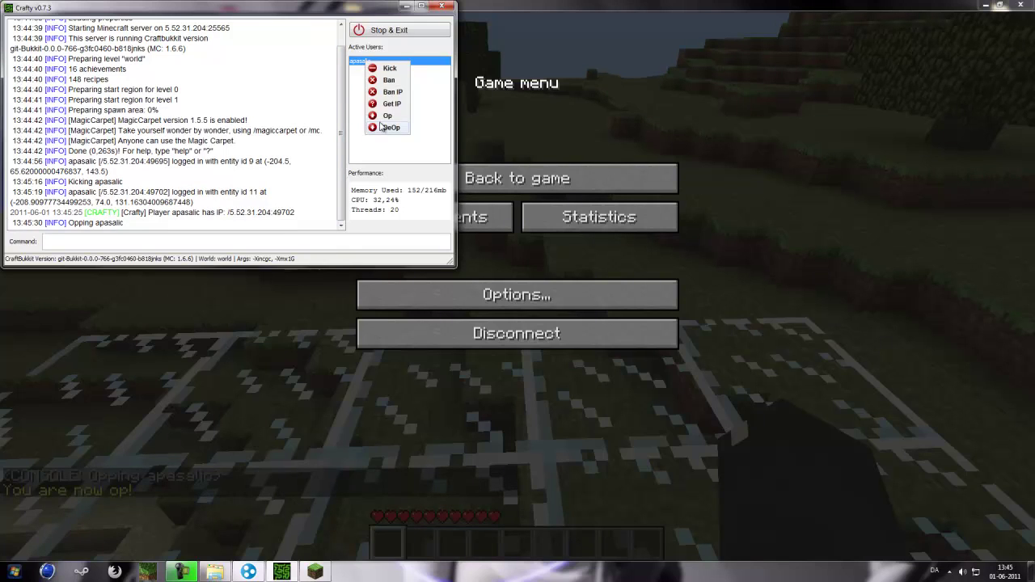
click(383, 129)
right_click(362, 65)
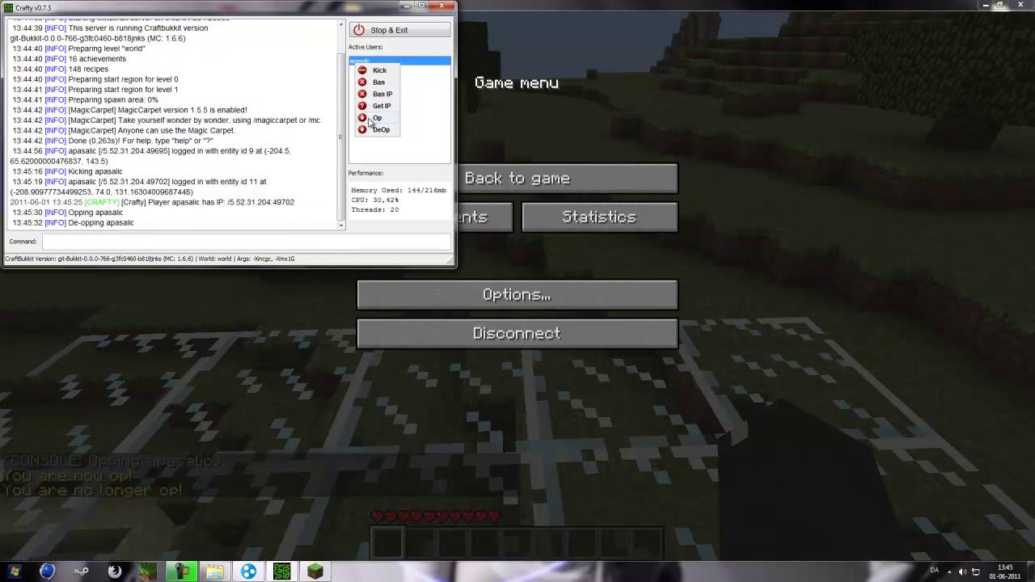
click(383, 117)
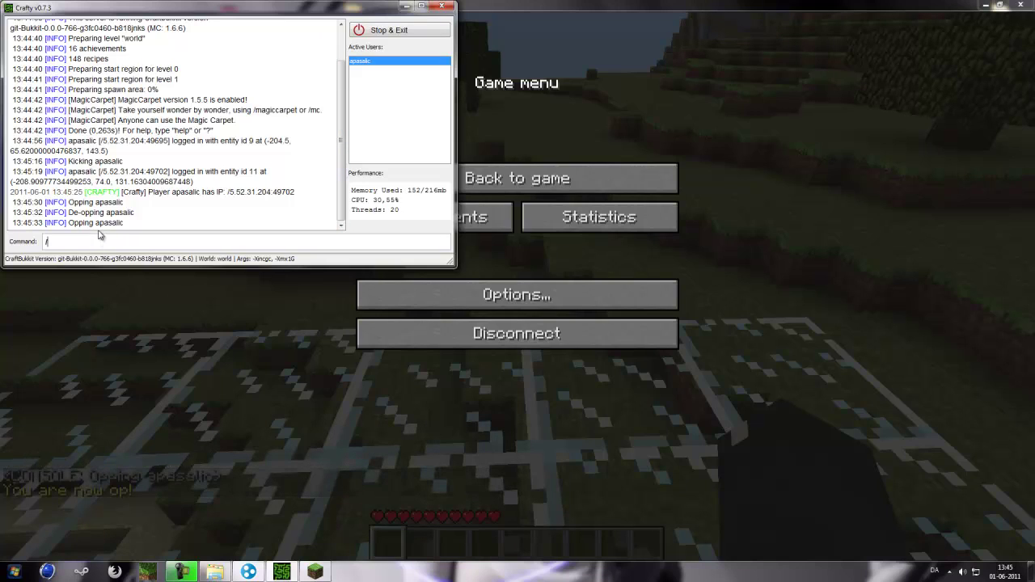
- Erase the partly typed /giv command and disconnect from the server in Minecraft
text(/giv)
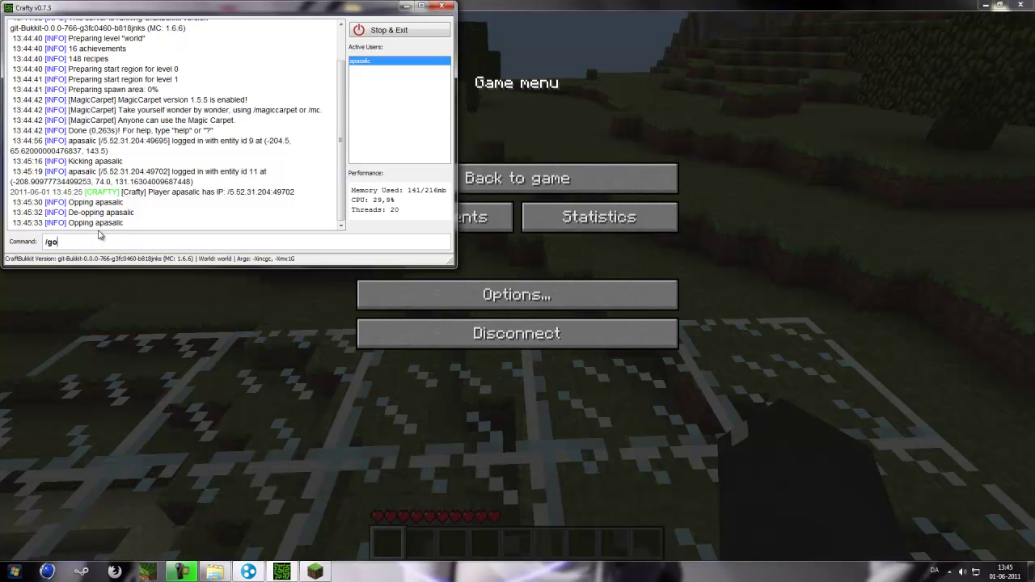
key(BackSpace)
key(BackSpace)
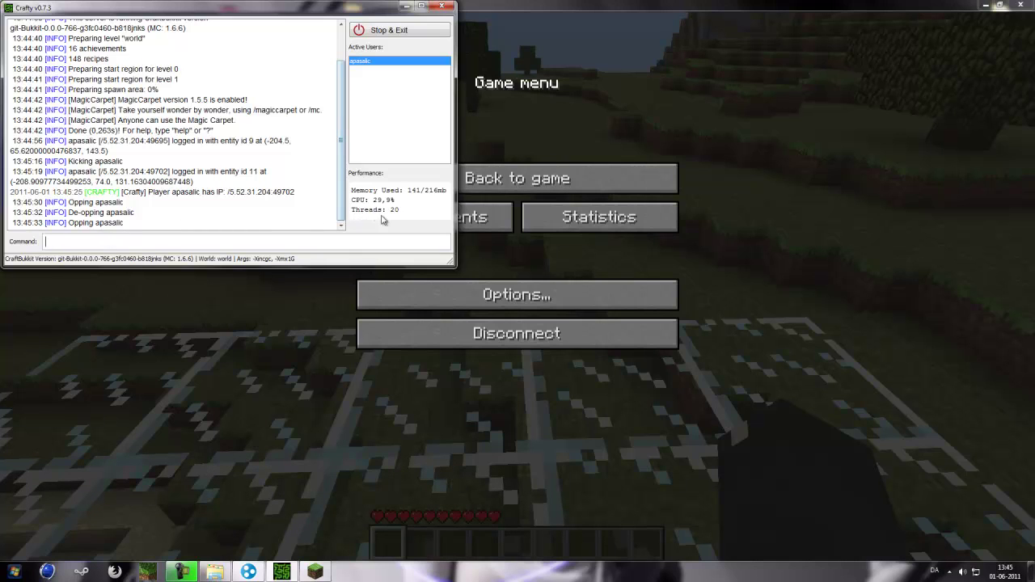
click(496, 331)
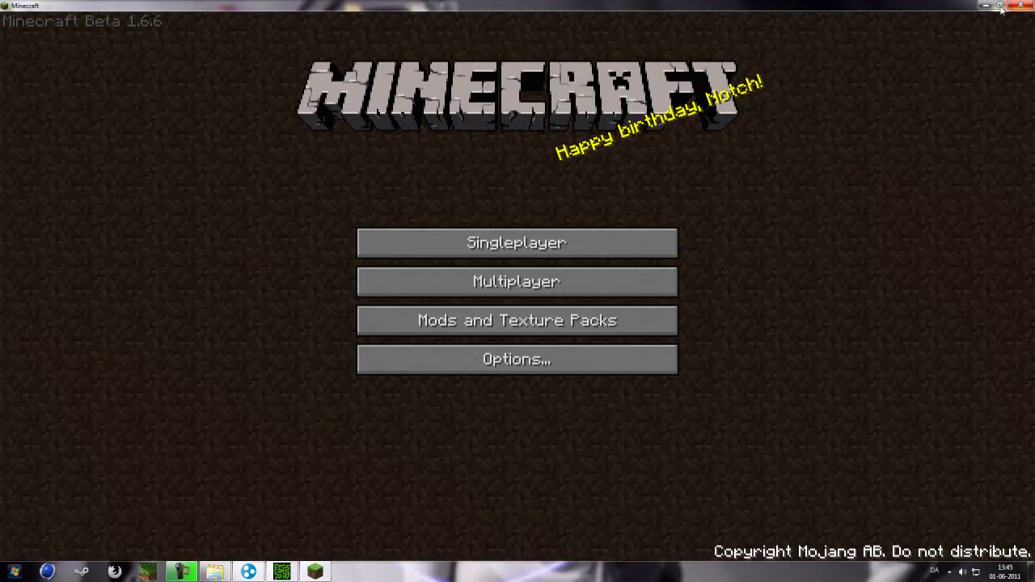
- Close Minecraft and stop the server with Crafty's Stop & Exit
click(1022, 5)
click(555, 332)
click(268, 120)
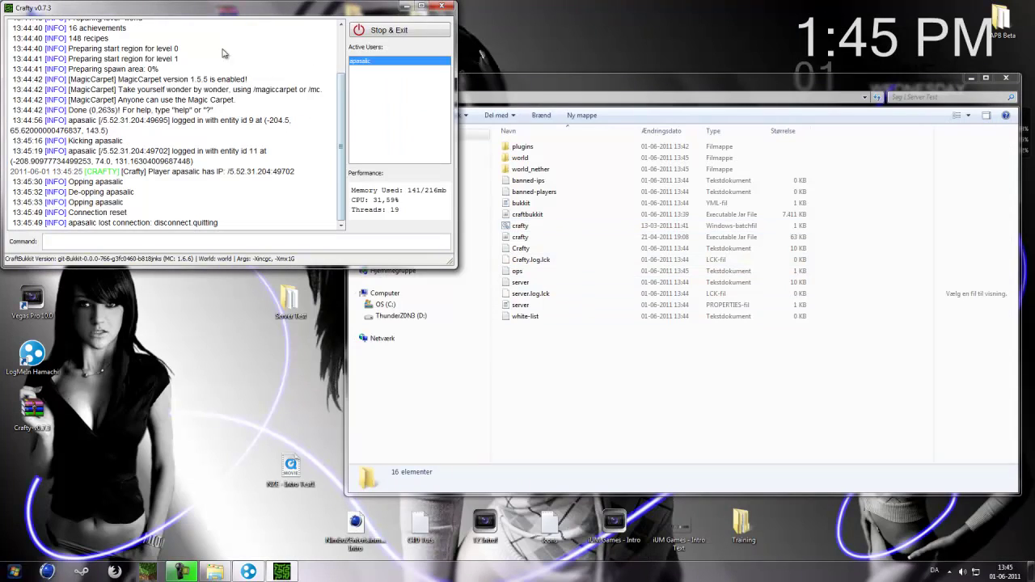
click(390, 30)
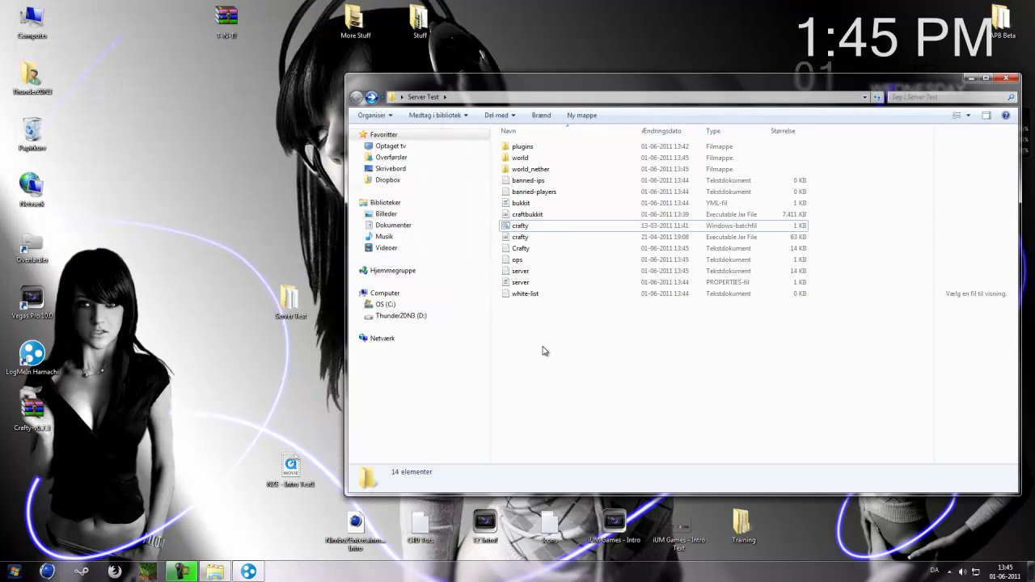
- Close the Server Test folder window and bring up Hamachi showing 5.52.31.204
click(247, 533)
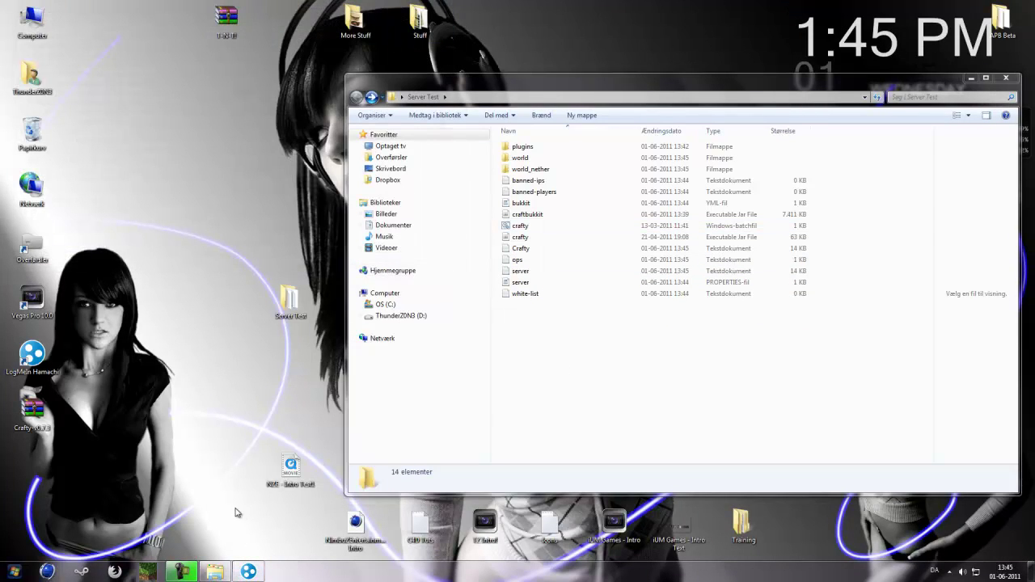
right_click(215, 572)
click(186, 550)
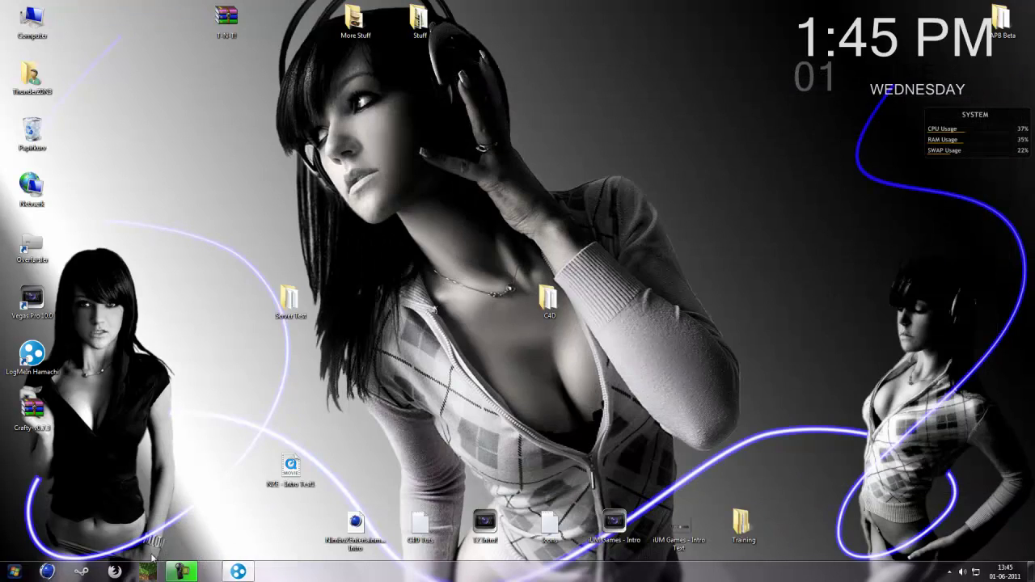
click(215, 572)
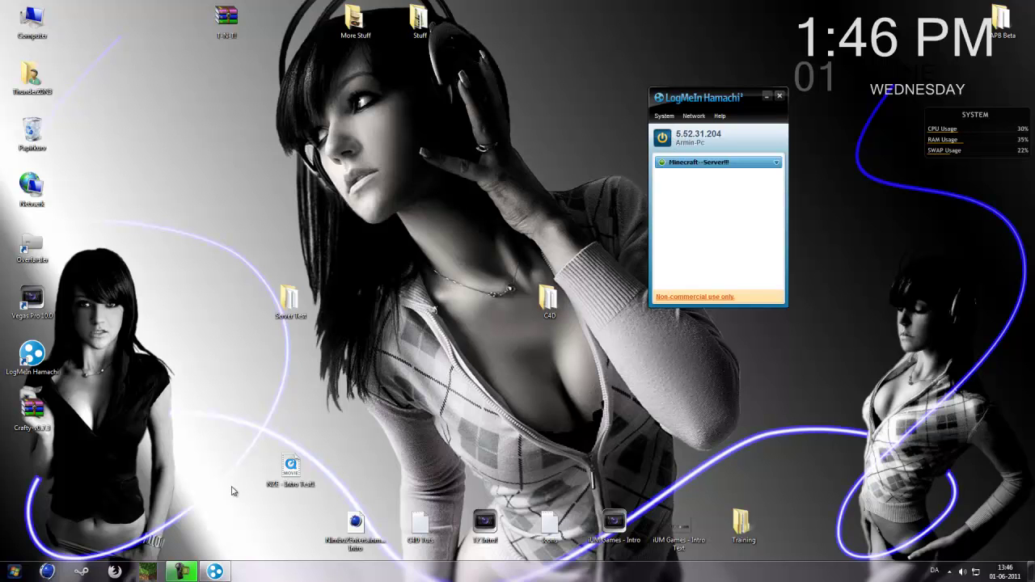
- Open Firefox's start page, toggle the Google search box's recent searches, then close the Hamachi window
click(114, 573)
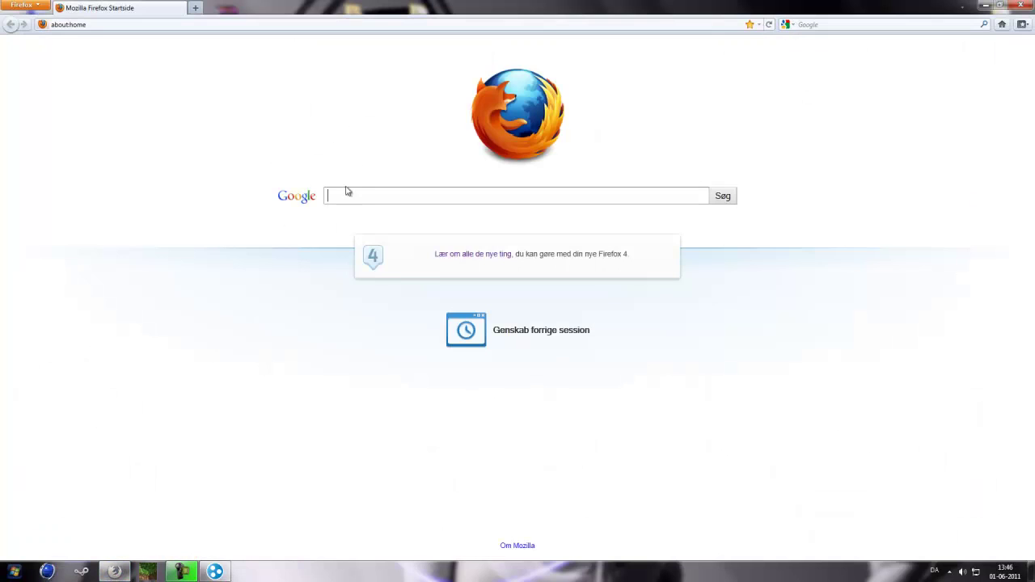
click(362, 197)
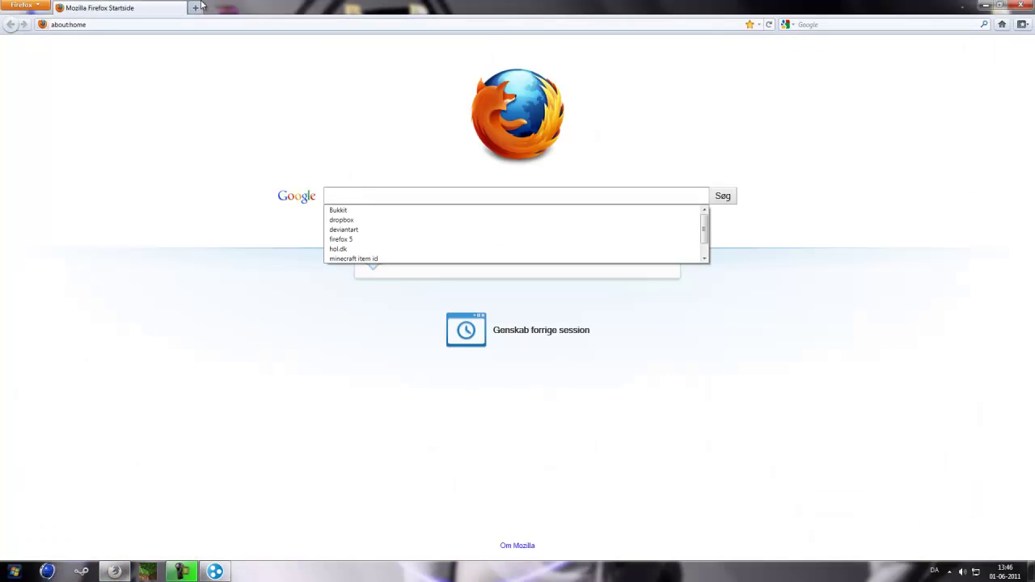
key(Escape)
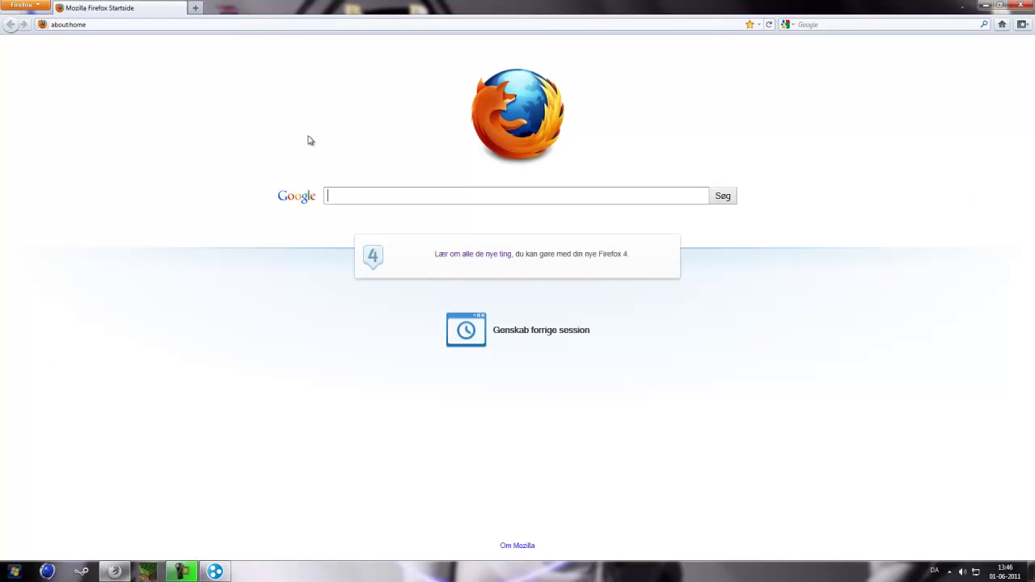
click(358, 196)
click(358, 196)
click(344, 198)
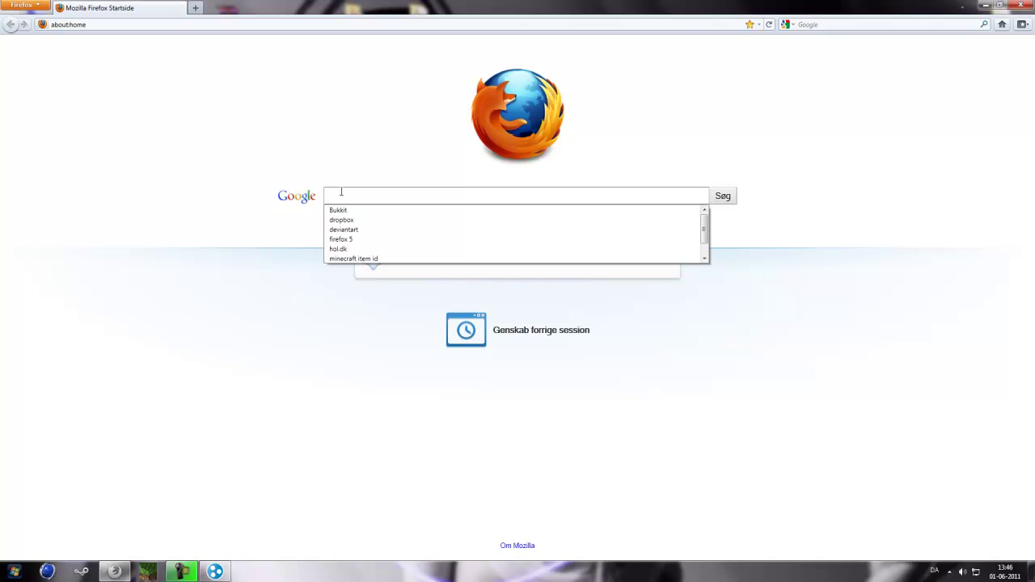
click(114, 572)
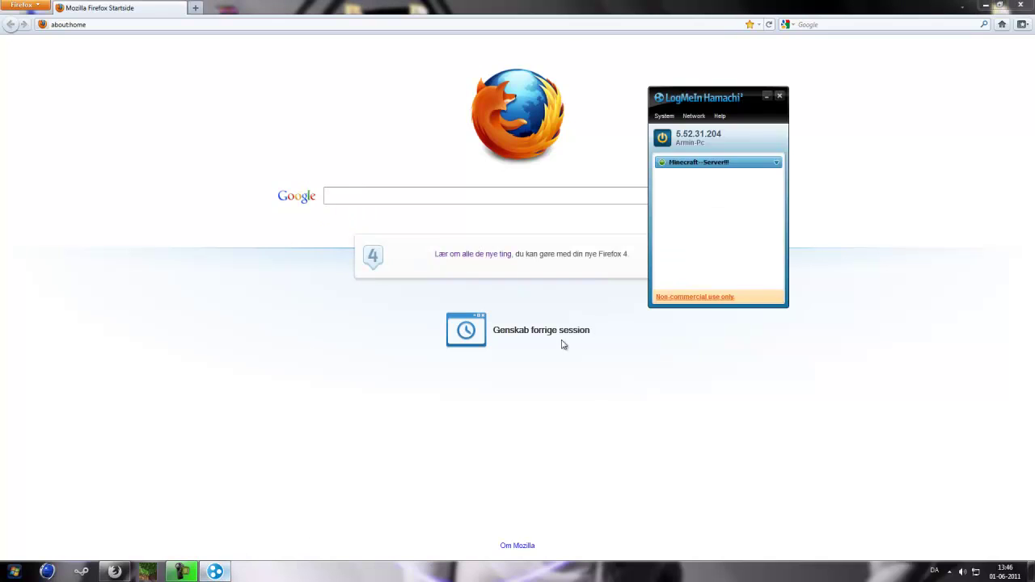
click(779, 98)
key(super+d)
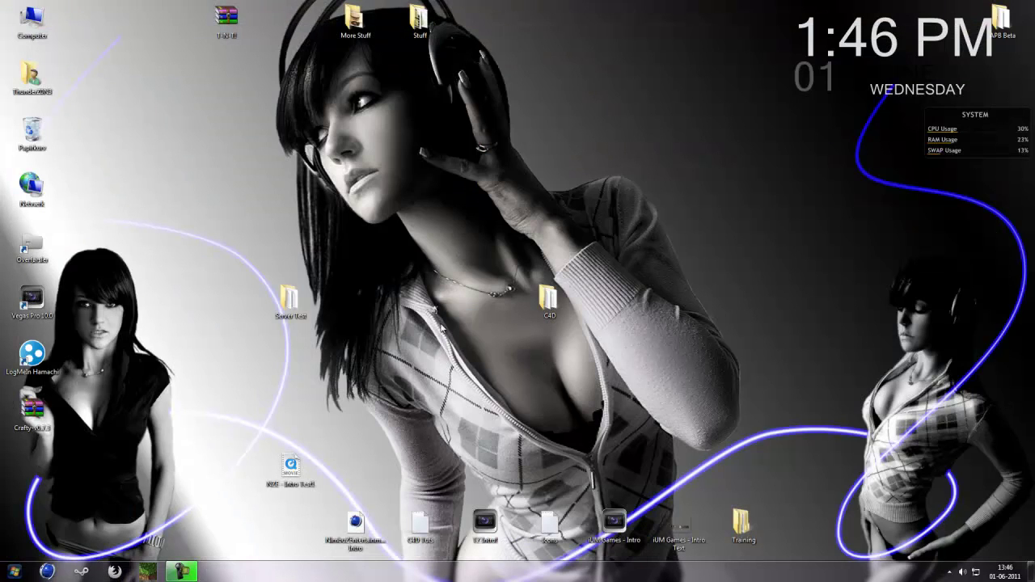